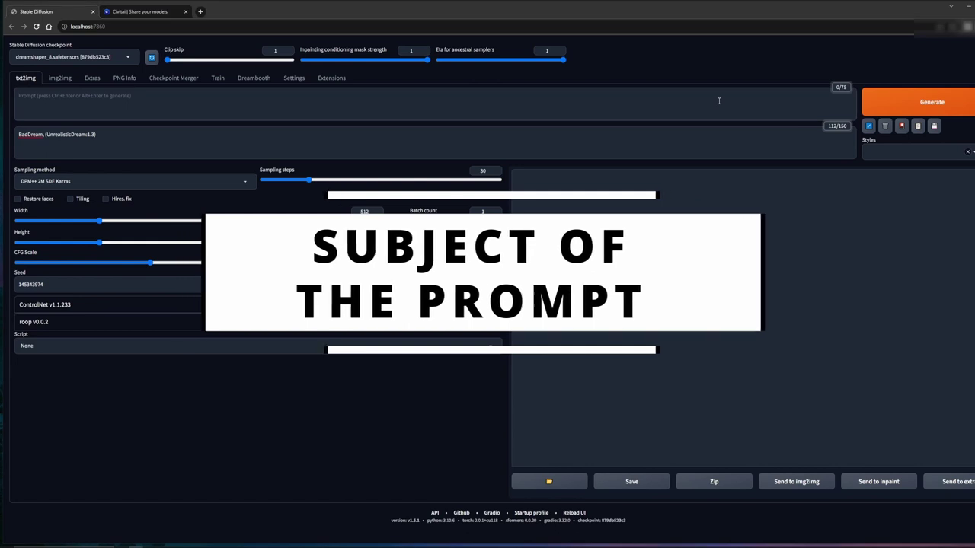
- Enter the prompt "A woman" and generate an image from it
type("A wo")
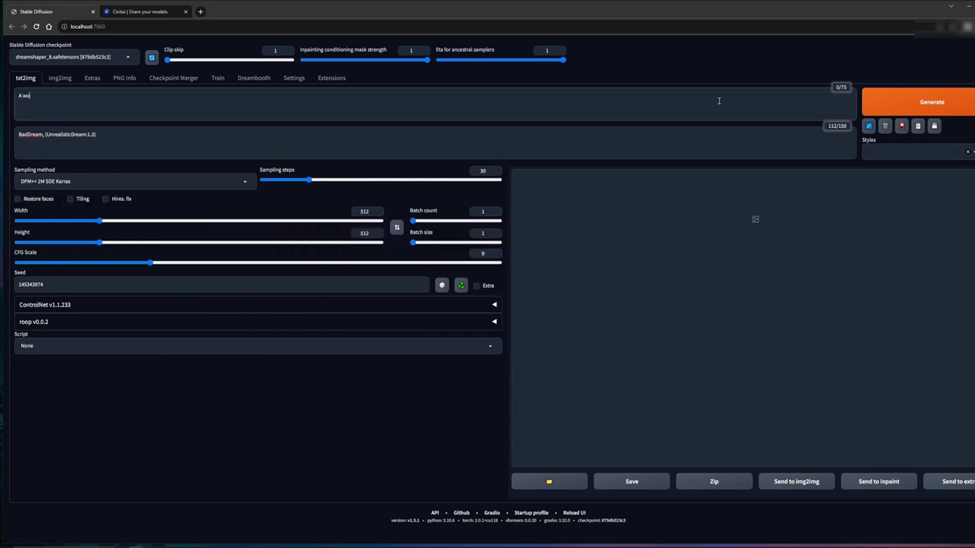
type("man")
left_click(918, 96)
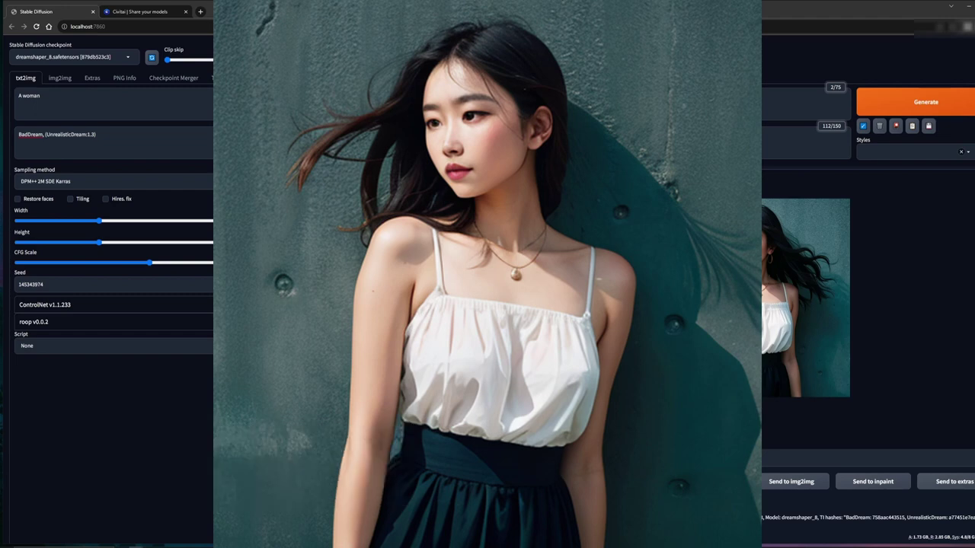
- Extend the prompt to "A woman with silver hair" and generate a new image
left_click(141, 96)
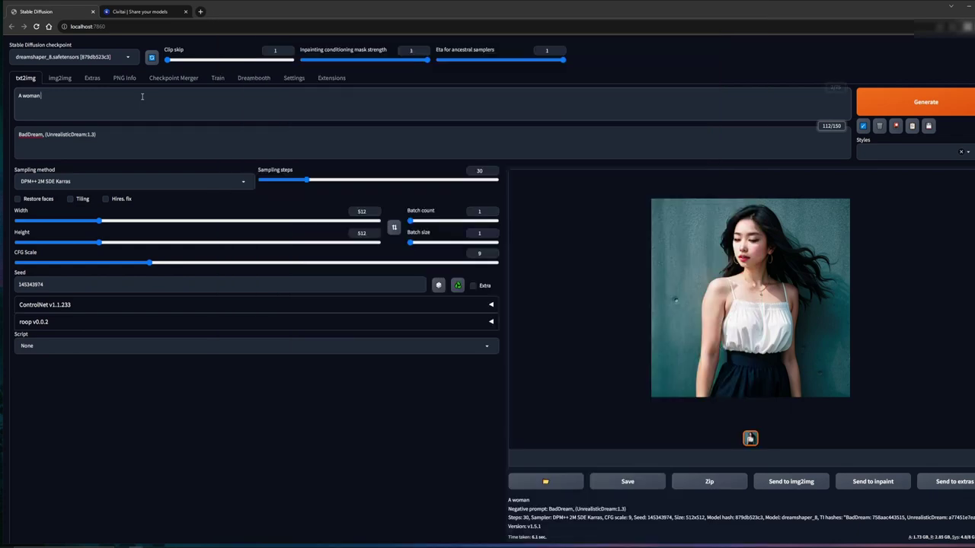
type("with silver hair")
left_click(865, 103)
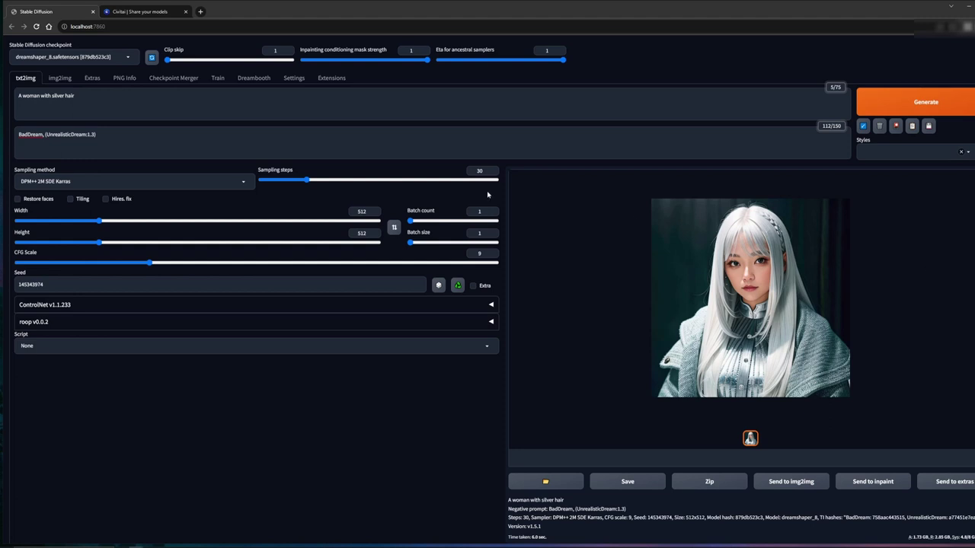
- Add "walking" to the end of the prompt about the woman with silver hair and generate the image
left_click_drag(180, 108, 2, 116)
key("End")
type("walking")
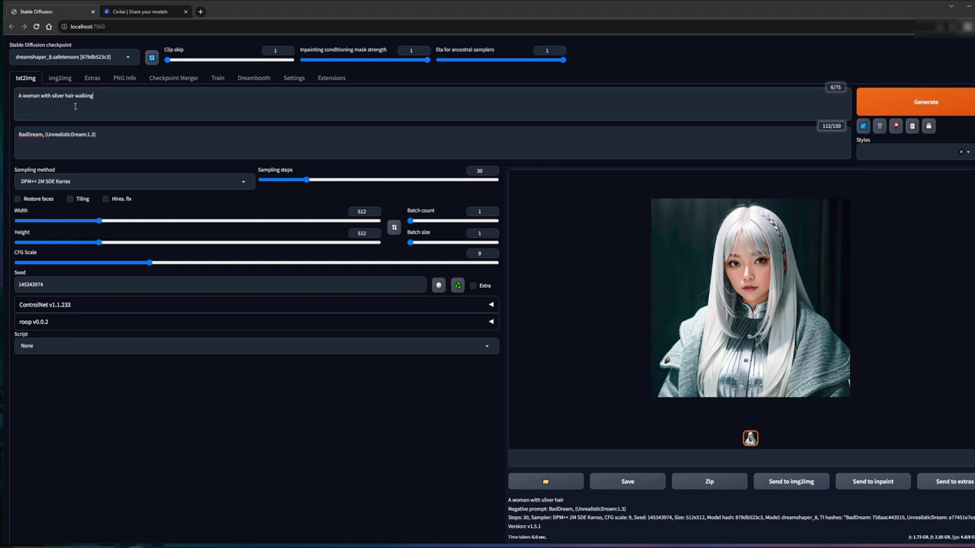
left_click(913, 107)
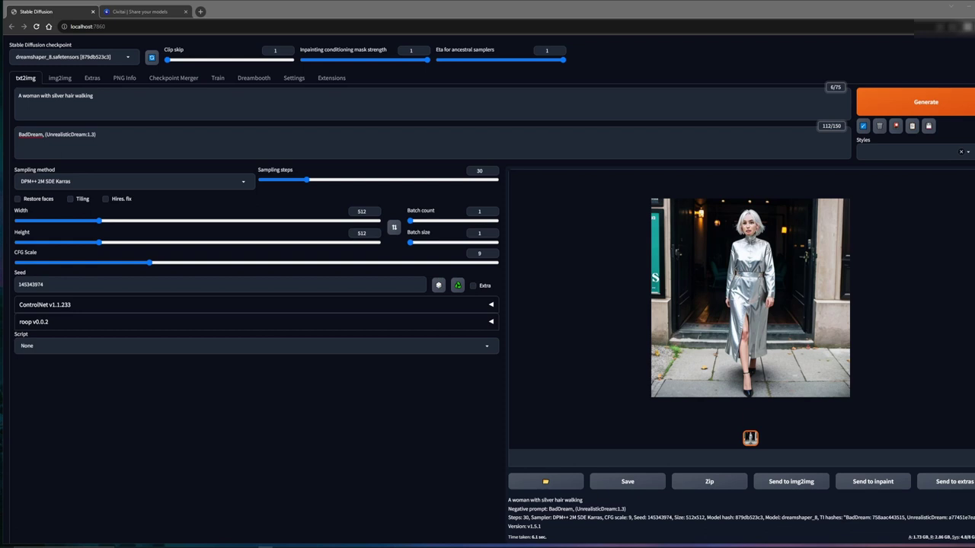
- Append "through fire" to the prompt after "walking" and generate the image again
left_click(168, 91)
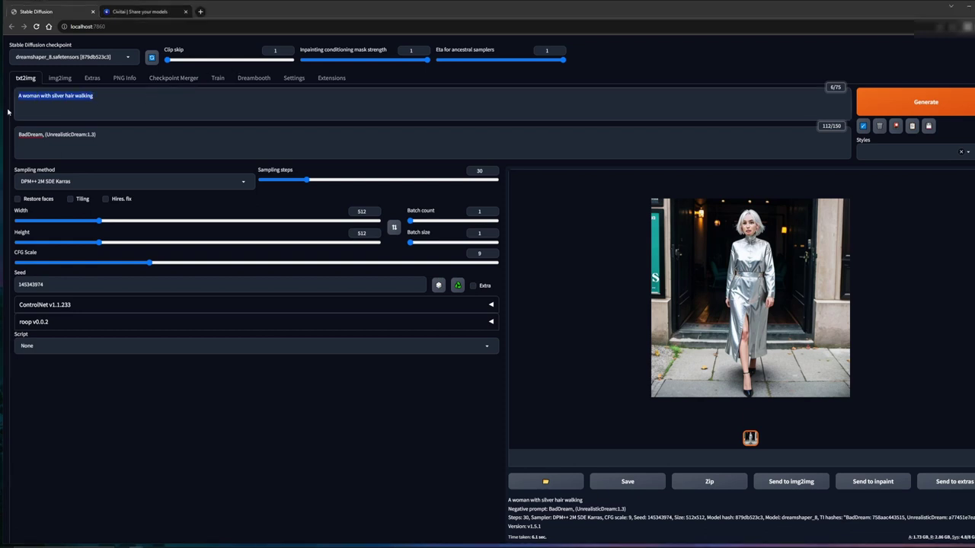
type("through fire")
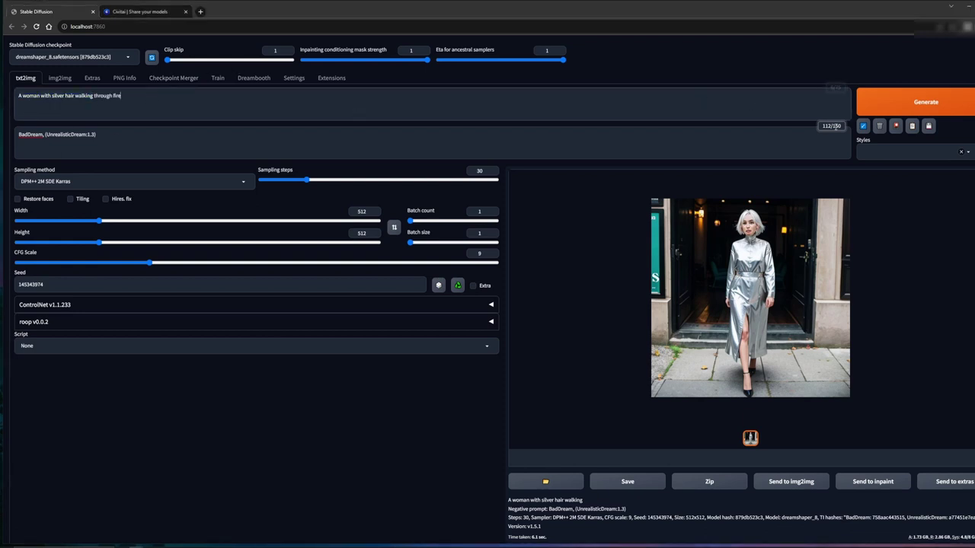
left_click(921, 109)
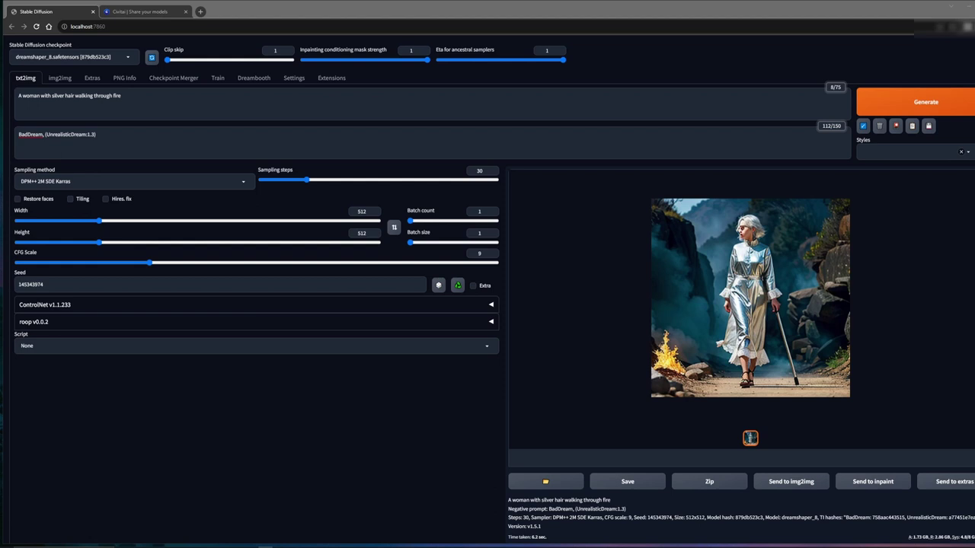
- Generate an image from the replacement prompt "daenerys targaryen walking through fire" and view it enlarged
left_click_drag(120, 95, 3, 99)
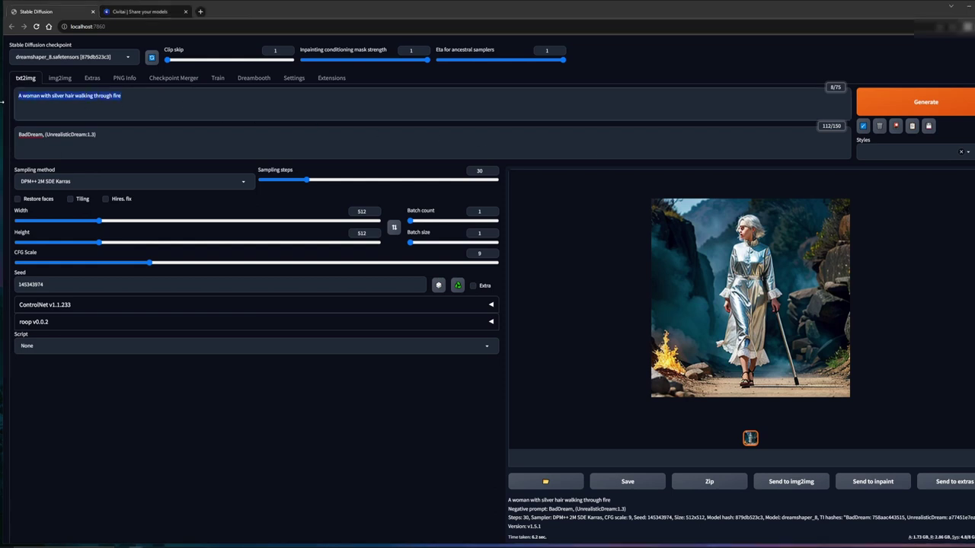
type("daenerys targaryen walking through fire")
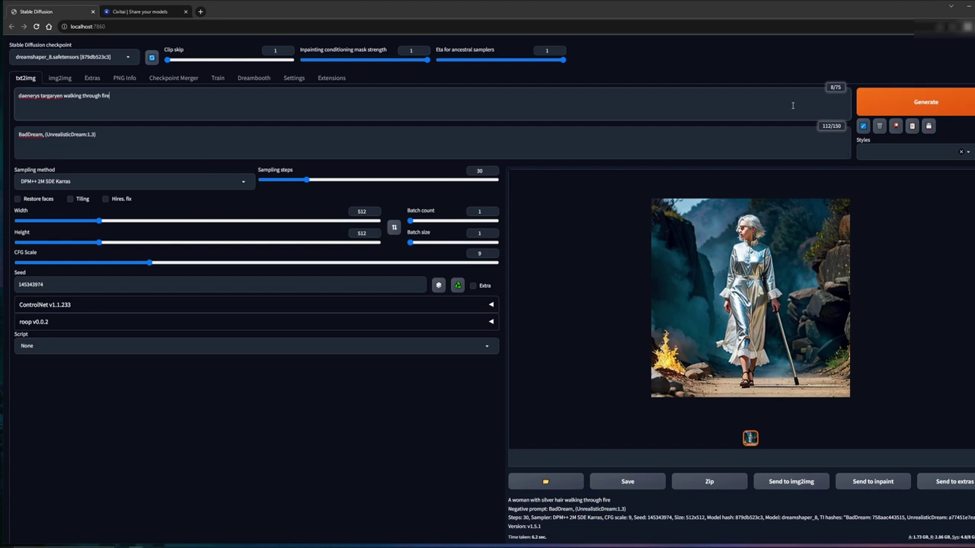
left_click(904, 107)
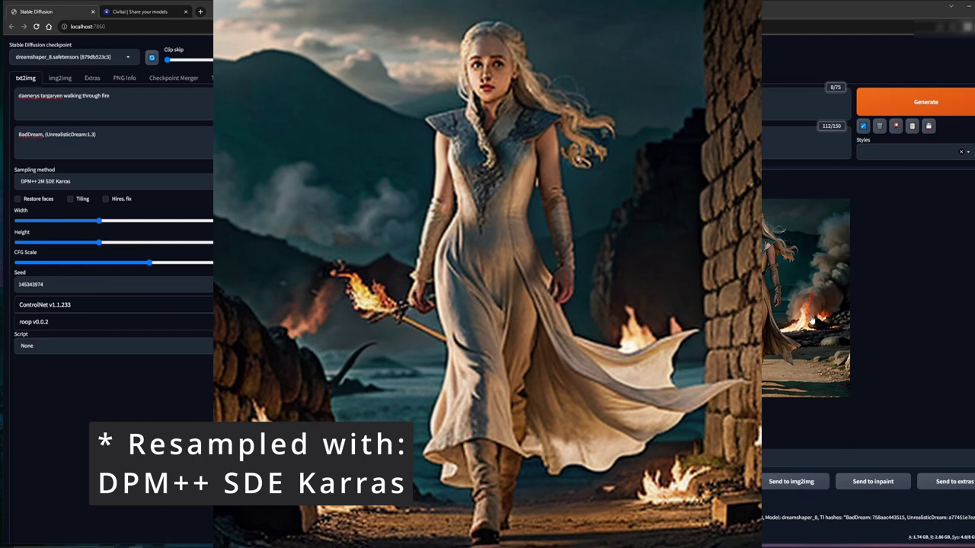
left_click(770, 329)
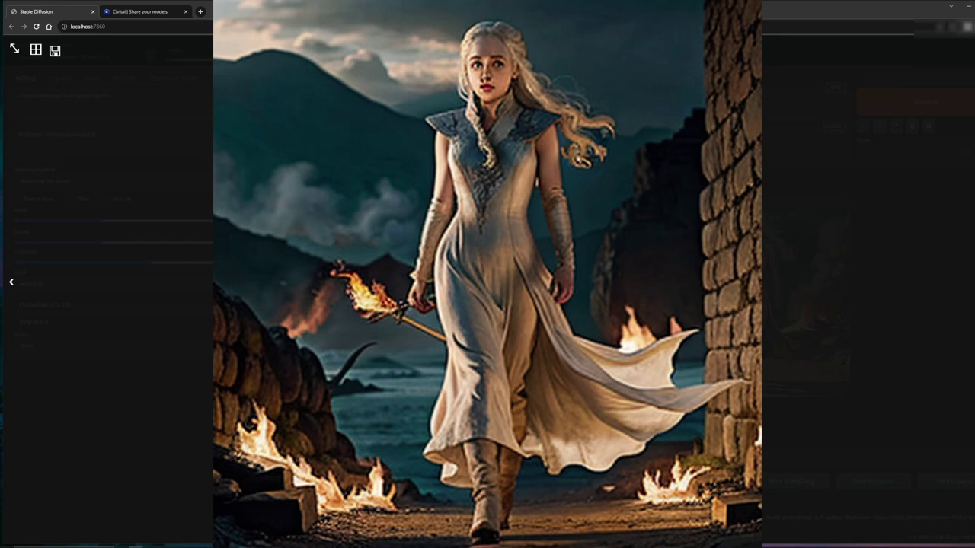
left_click(61, 236)
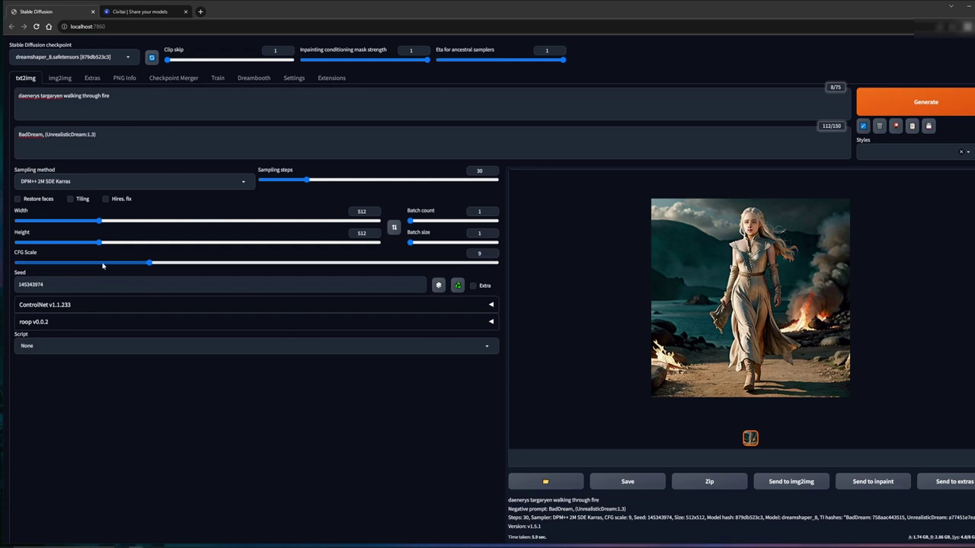
- Enable Hires. fix with 8x_NMKD-Superscale_150000_G as the upscaler
left_click(105, 199)
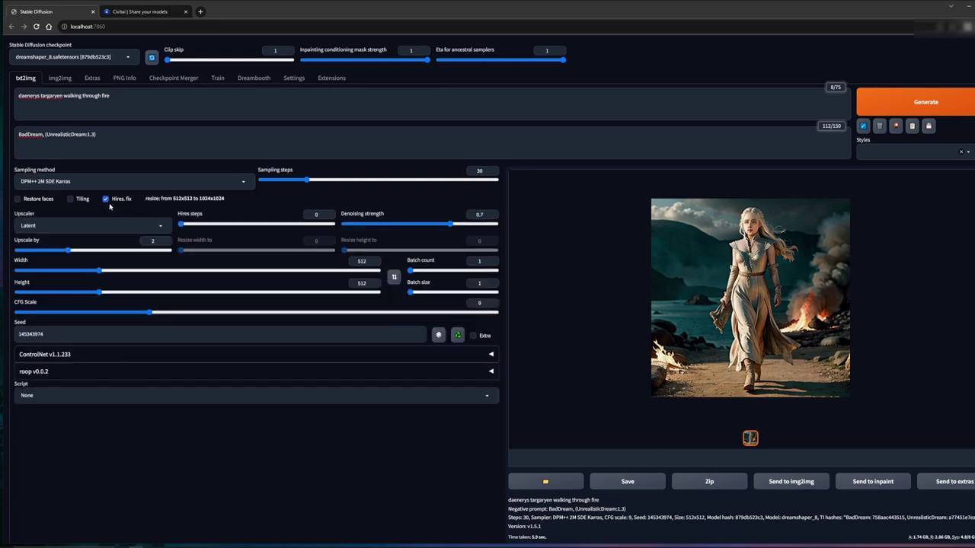
left_click(95, 223)
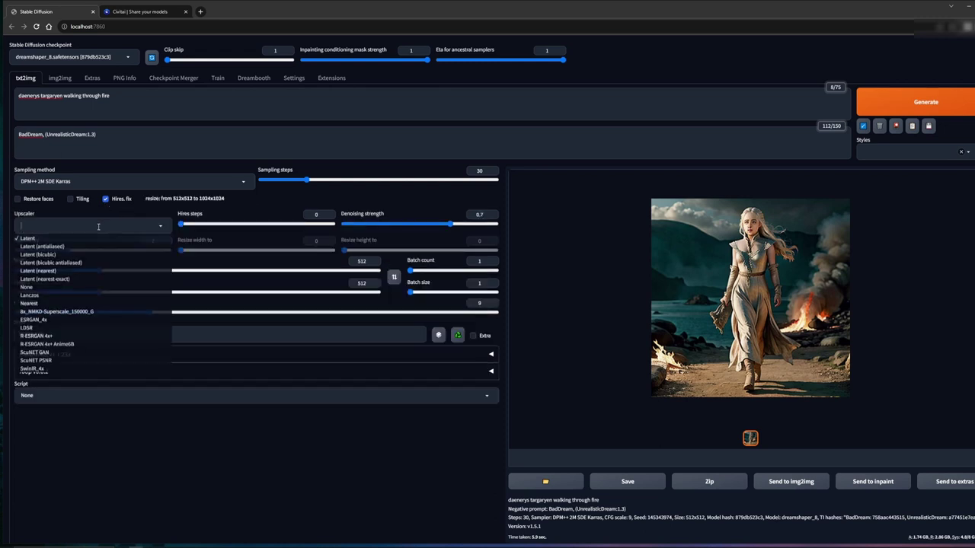
left_click(85, 313)
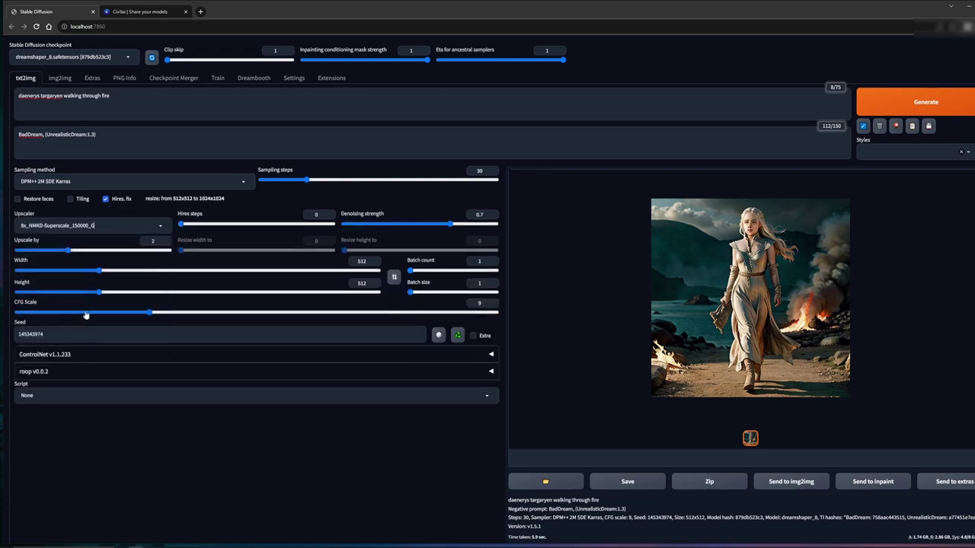
- Set 20 hires steps, denoising strength 0.46 and upscale by 2.2, and generate the upscaled image
left_click(216, 226)
left_click_drag(216, 226, 202, 226)
left_click_drag(450, 224, 413, 226)
left_click_drag(68, 250, 78, 255)
left_click(916, 102)
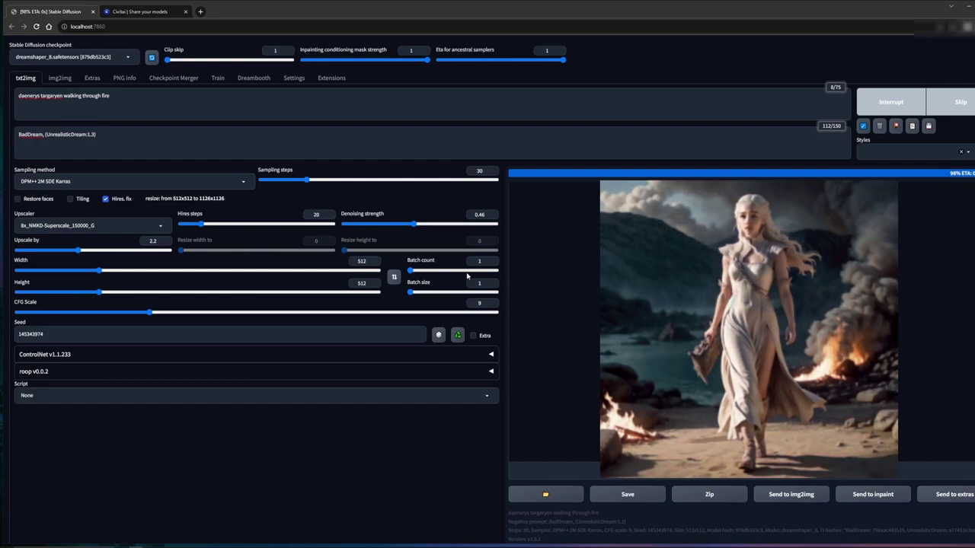
left_click(748, 329)
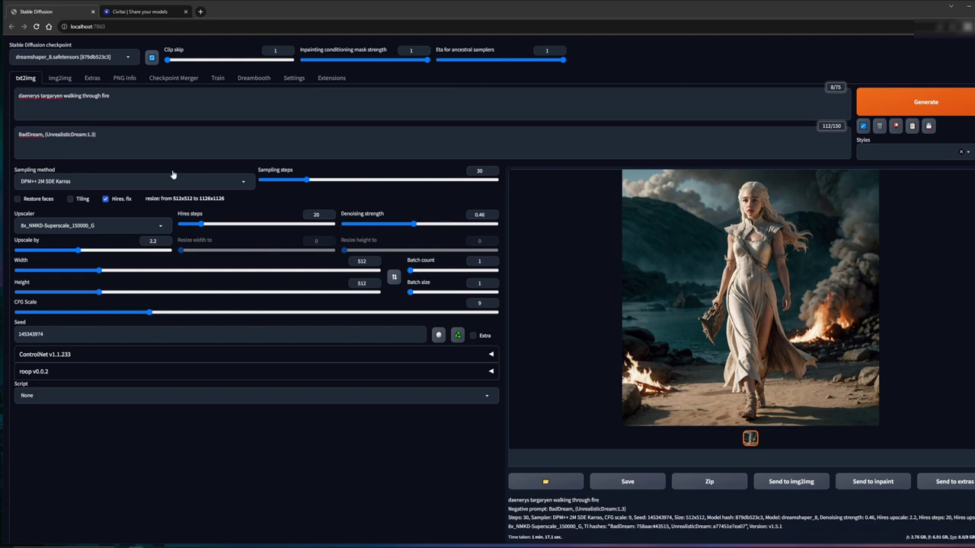
- Raise the weight of the word "fire" in the prompt to 1.3
double_click(106, 96)
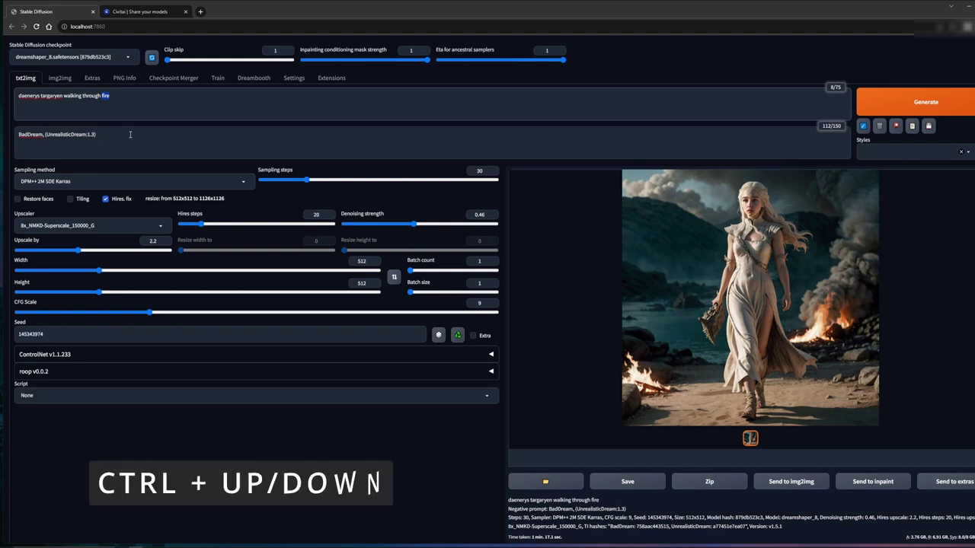
key("ctrl+Up")
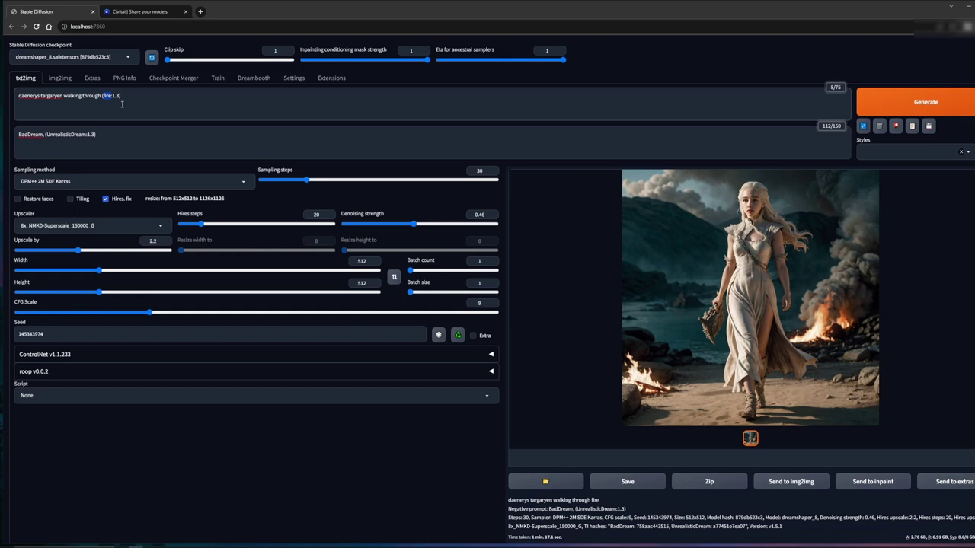
left_click(140, 108)
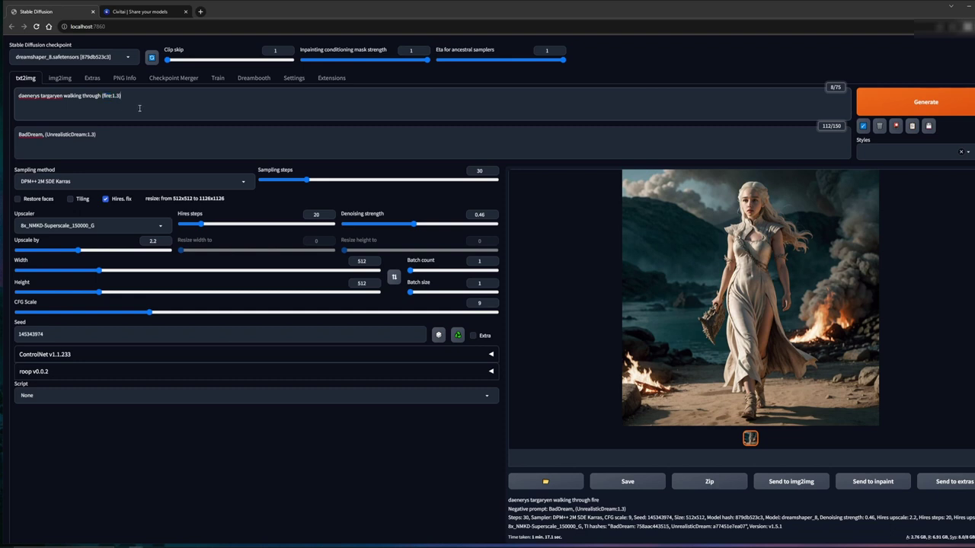
- Try lowering and raising the weight of "fire" in the prompt in small increments
left_click(101, 95)
double_click(108, 96)
key("ctrl+Down")
key("ctrl+Down")
key("ctrl+Down")
key("ctrl+Down")
key("ctrl+Up")
key("ctrl+Up")
key("ctrl+Up")
key("ctrl+Up")
key("ctrl+Up")
- Turn off Hires. fix, generate the image with the weighted prompt and view it enlarged
left_click(107, 200)
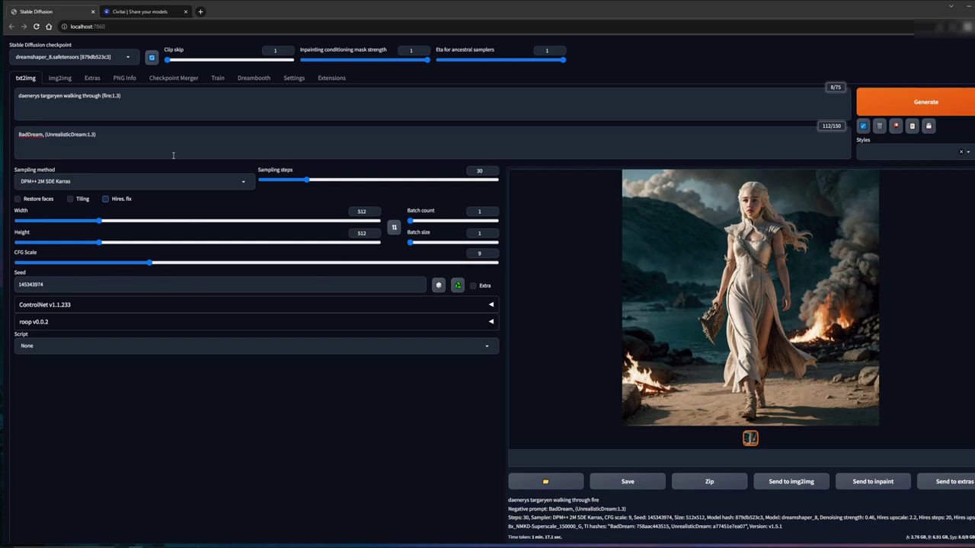
left_click(929, 109)
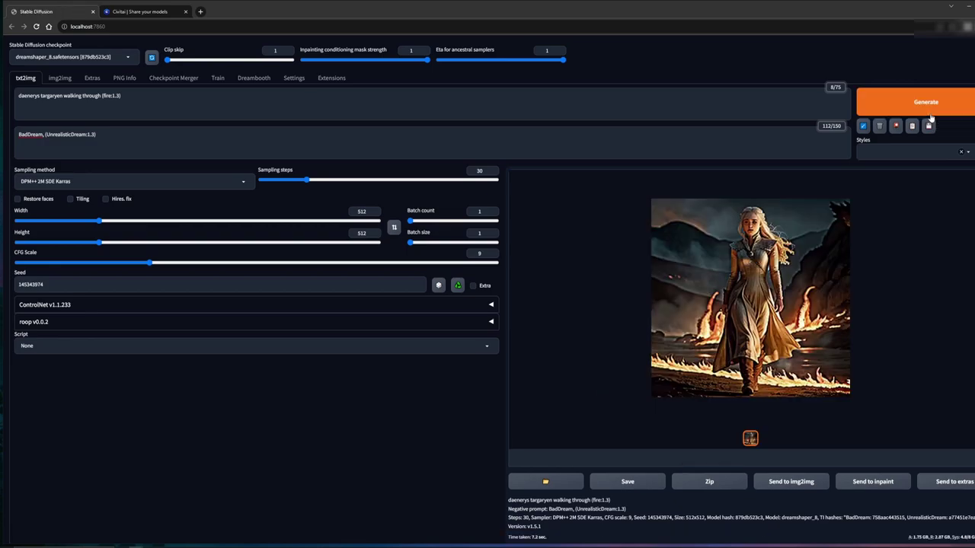
left_click(817, 298)
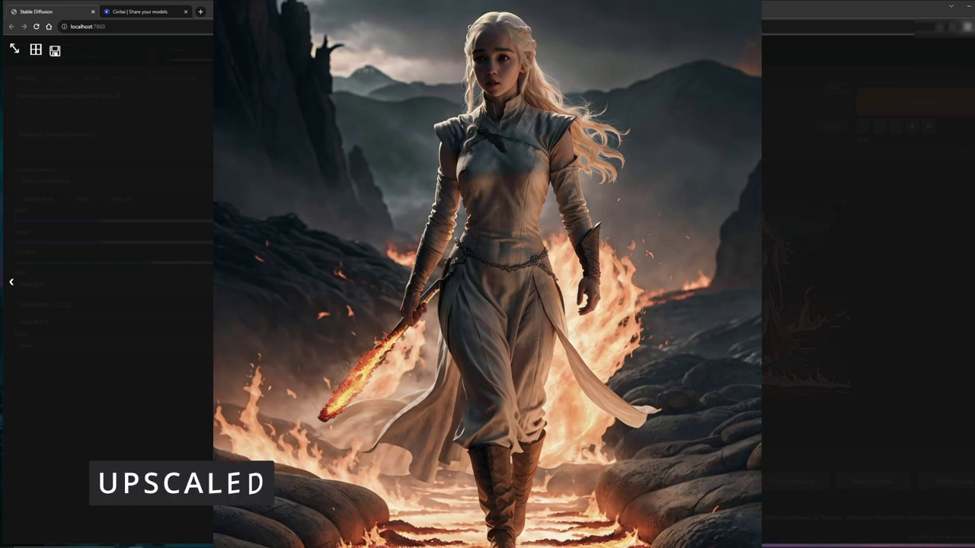
key("Escape")
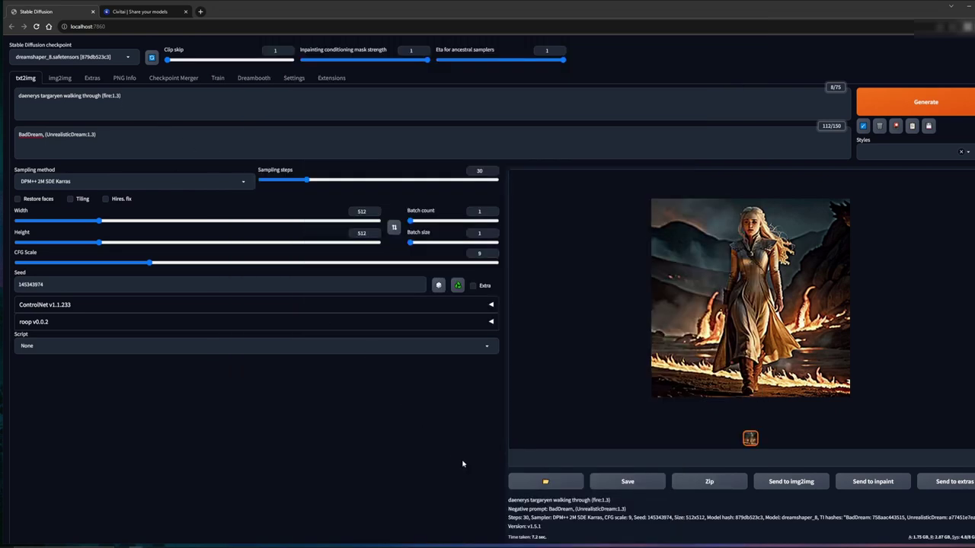
- Choose the X/Y/Z plot script and set its X type to Prompt S/R
left_click(475, 349)
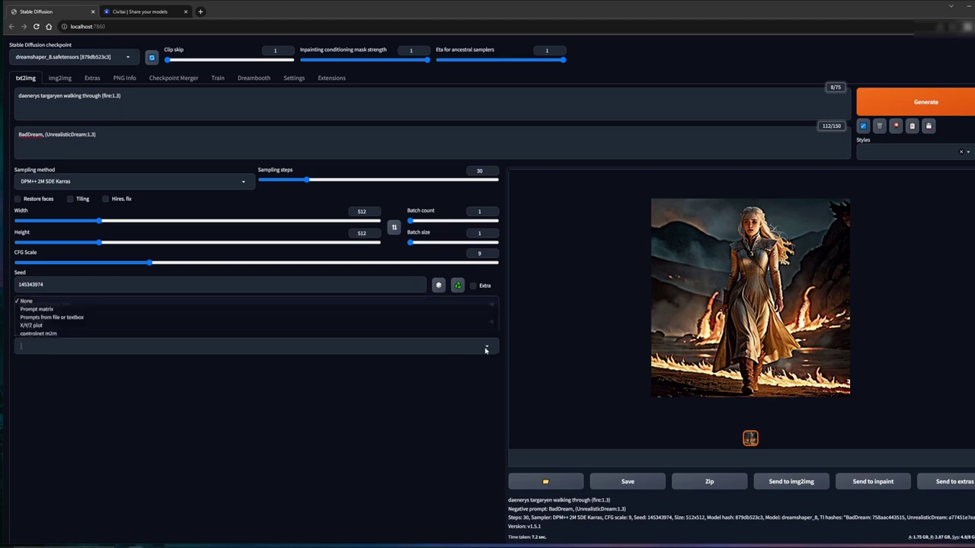
left_click(60, 326)
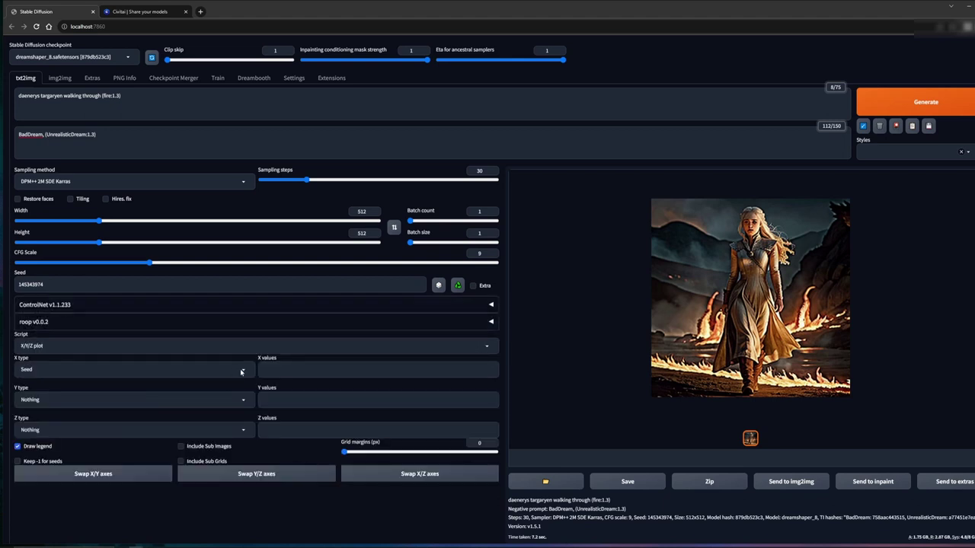
left_click(241, 372)
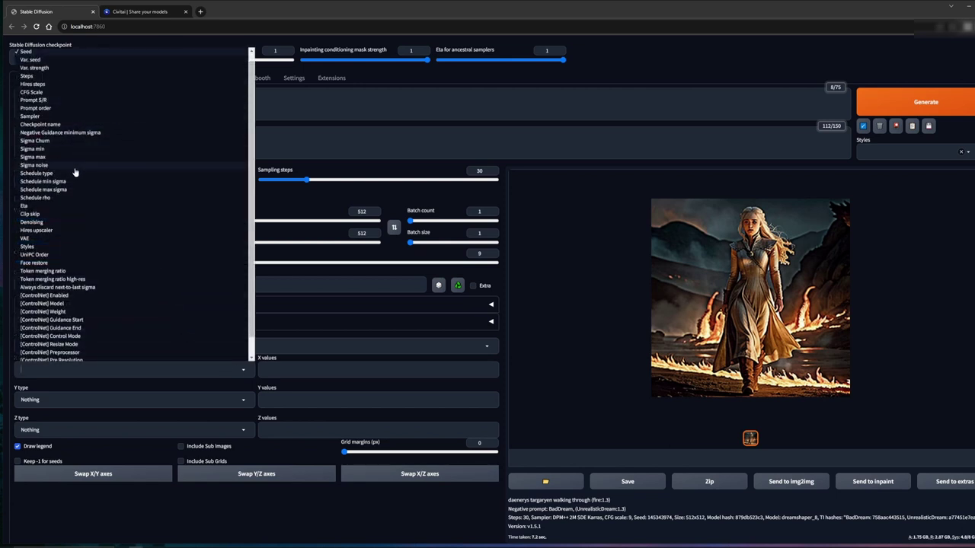
type("prom")
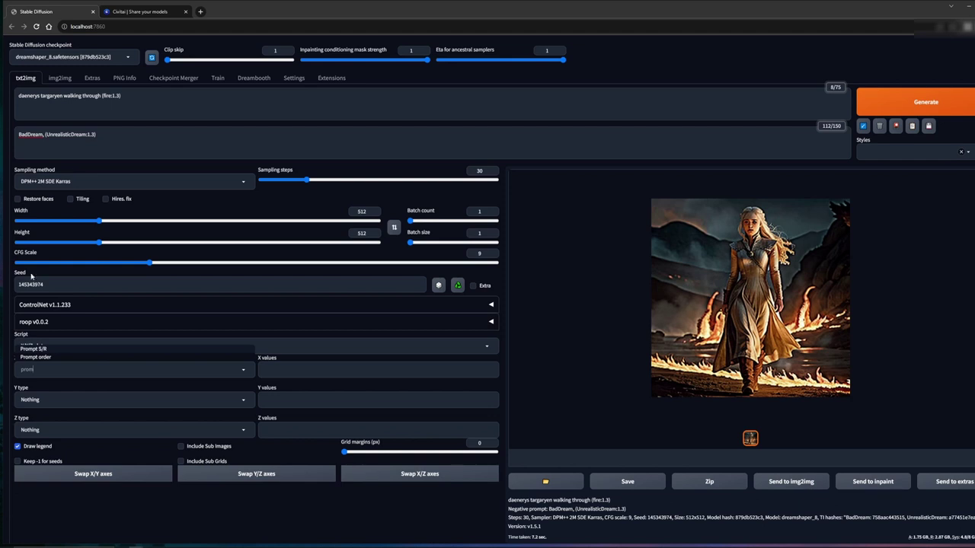
left_click(50, 350)
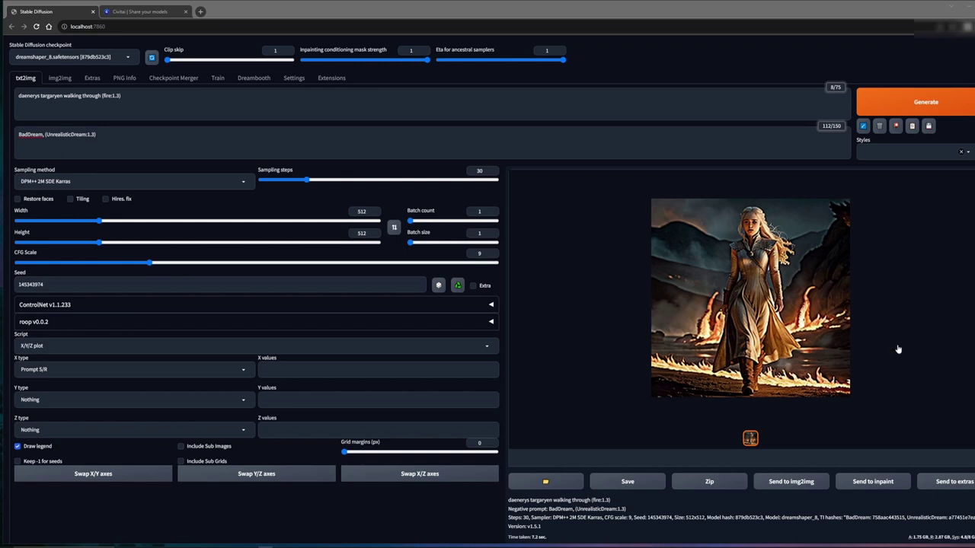
- Paste "fire, (fire:0.7), (fire:0.8), (fire:0.9), (fire:1), (fire:1.1), (fire:1.2), (fire:1.3)" as the X values
left_click(288, 376)
right_click(280, 371)
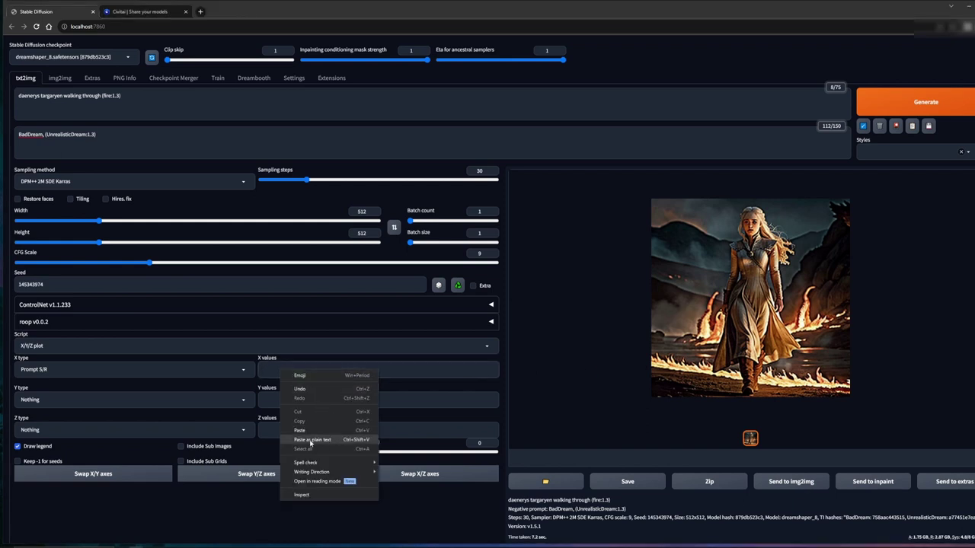
left_click(330, 442)
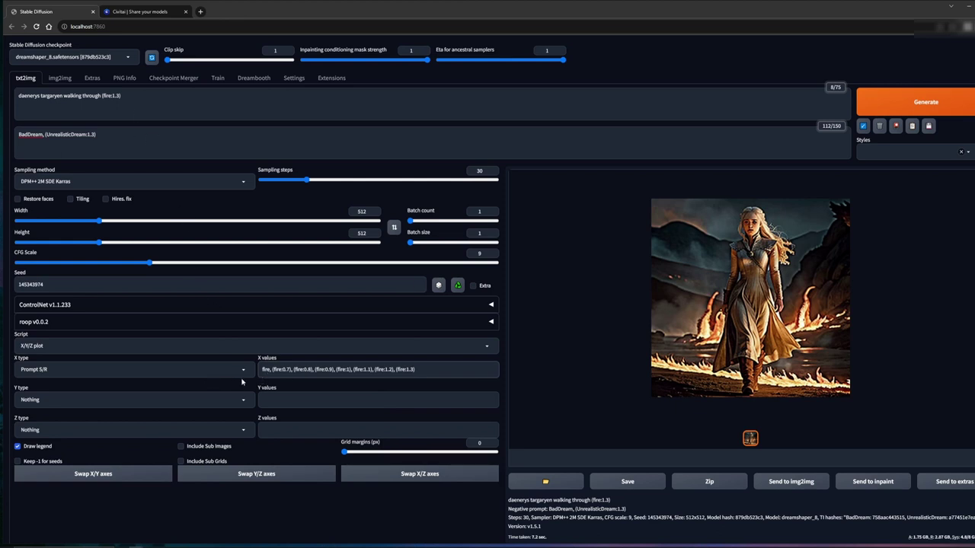
- Remove the parentheses and weight around "fire" in the prompt and generate the comparison plot
left_click(102, 95)
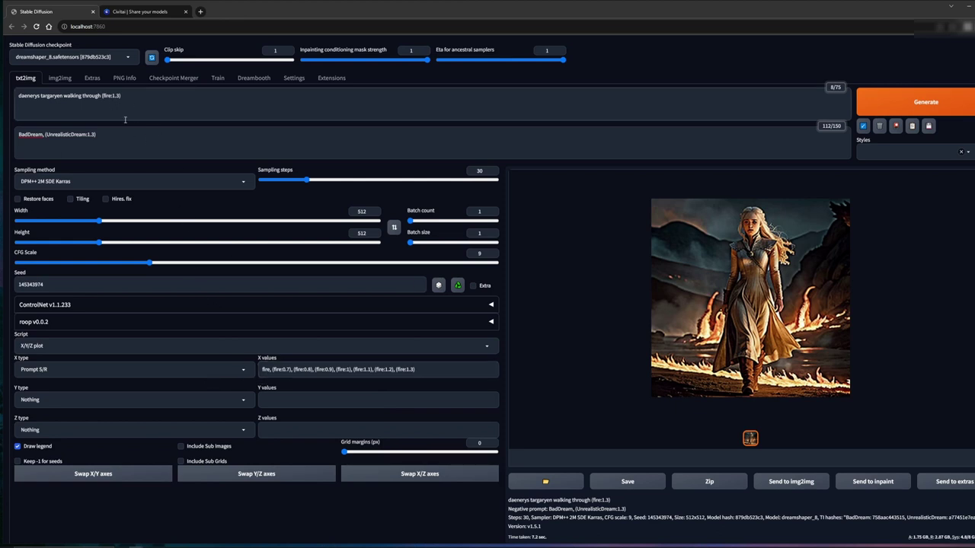
key("Delete")
key("Right")
key("Right")
key("Right")
key("Right")
key("Delete")
key("Delete")
key("Delete")
key("Delete")
key("Delete")
type(":")
key("BackSpace")
left_click(890, 112)
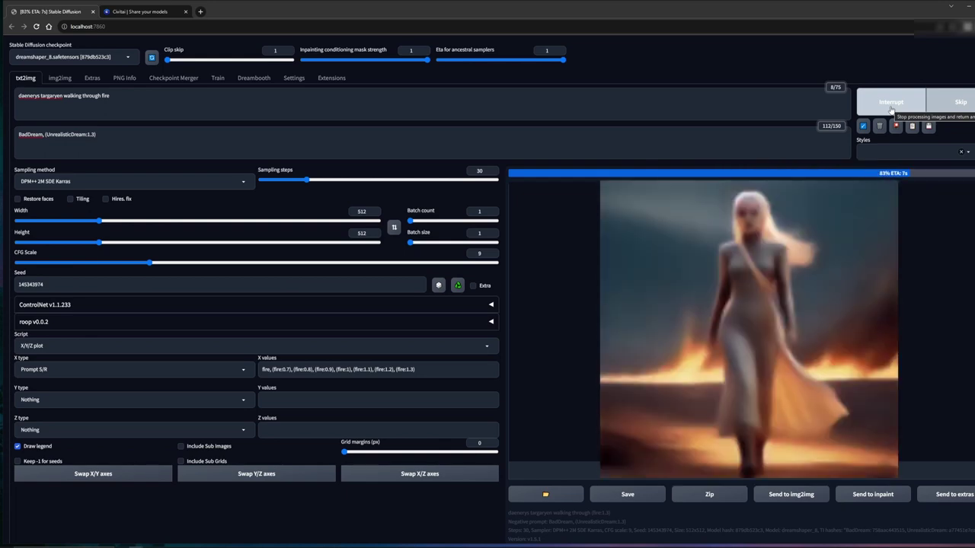
- View the fire-weight comparison plot enlarged, then set the weight of "fire" in the prompt to 1.5
left_click(750, 296)
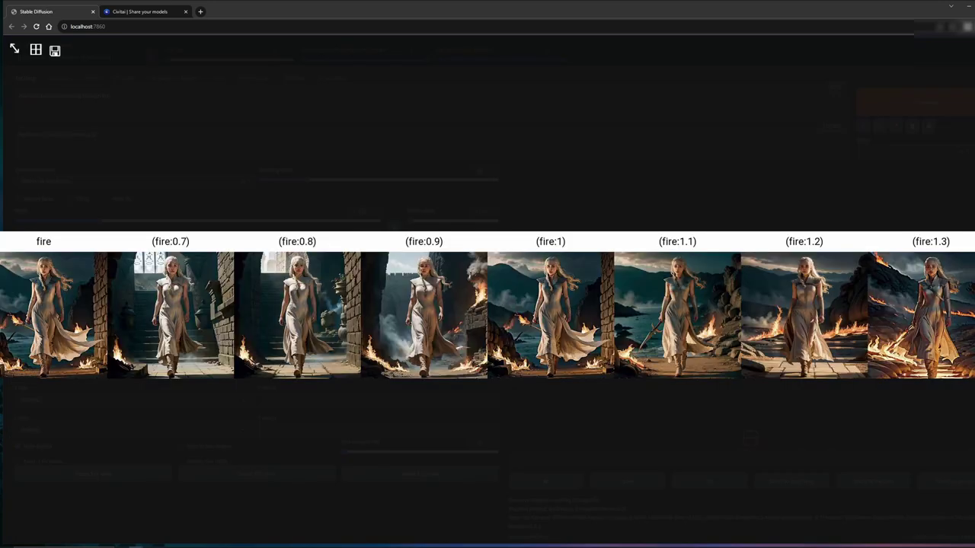
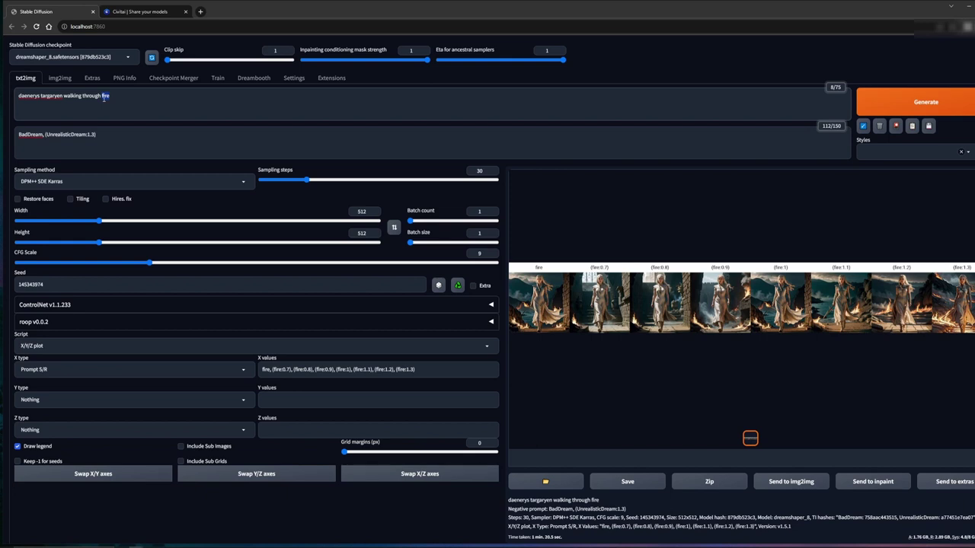
key("ctrl+Up")
- Turn off the X/Y/Z plot by setting the script to None
left_click(244, 370)
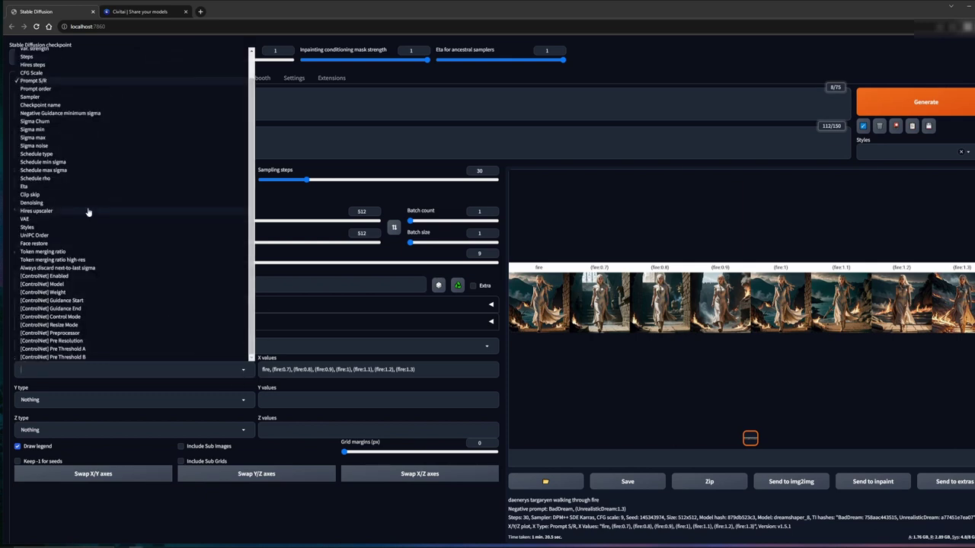
left_click(303, 343)
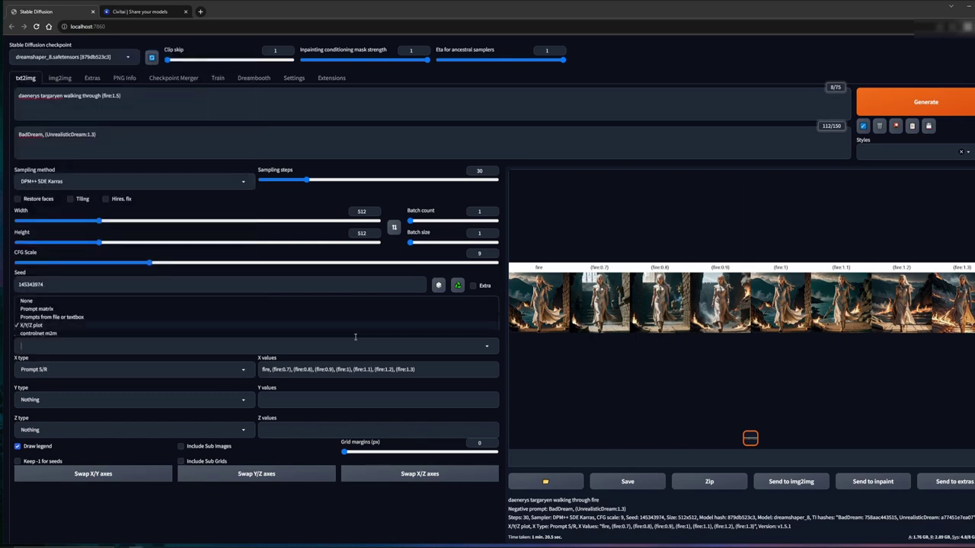
left_click(93, 302)
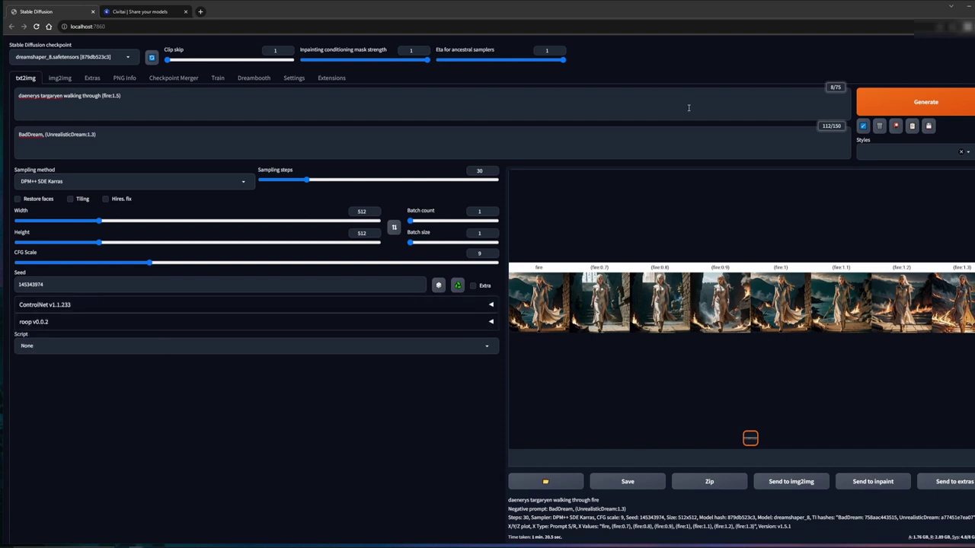
- Generate a single image with the (fire:1.5) prompt and view it enlarged
left_click(961, 104)
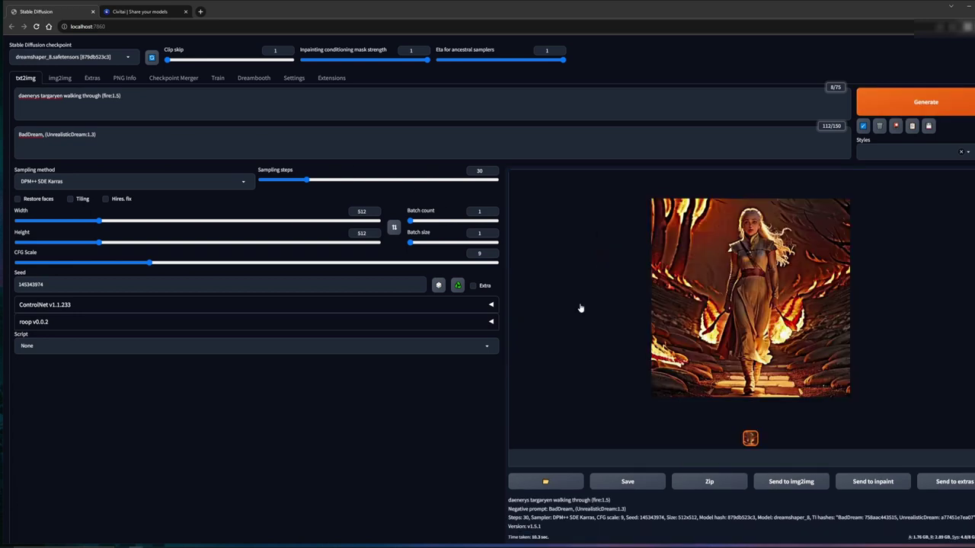
left_click(580, 308)
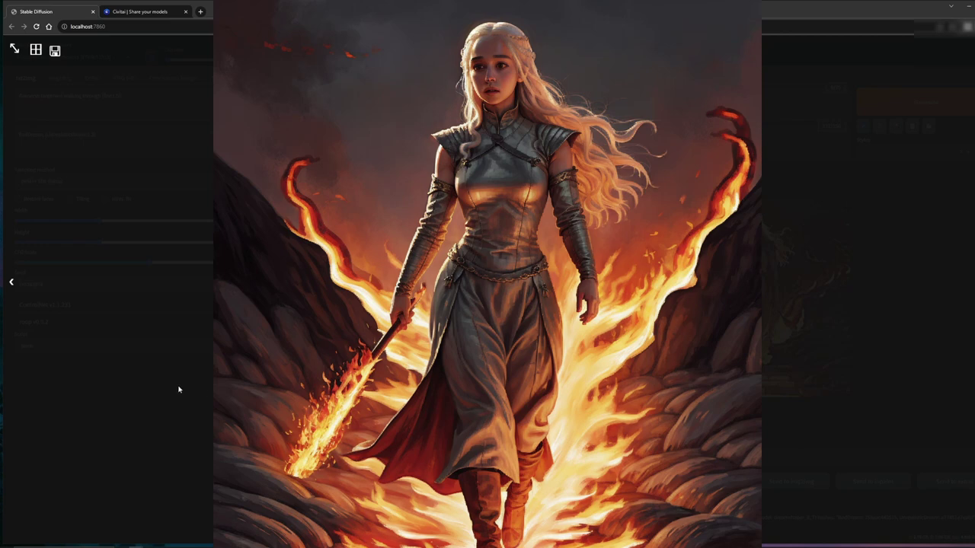
left_click(178, 389)
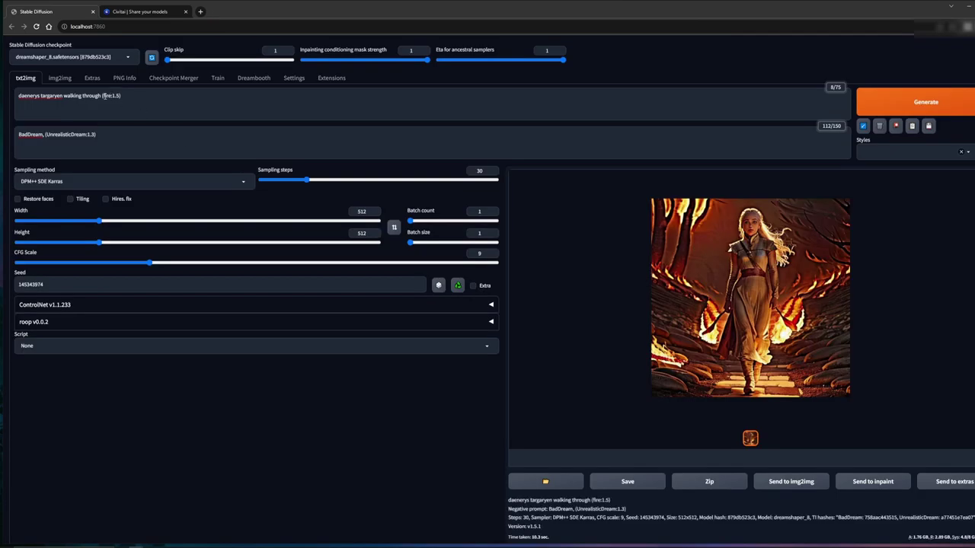
- Set the weight of "fire" in the prompt to 1.3 and generate the image
left_click(103, 96)
double_click(107, 96)
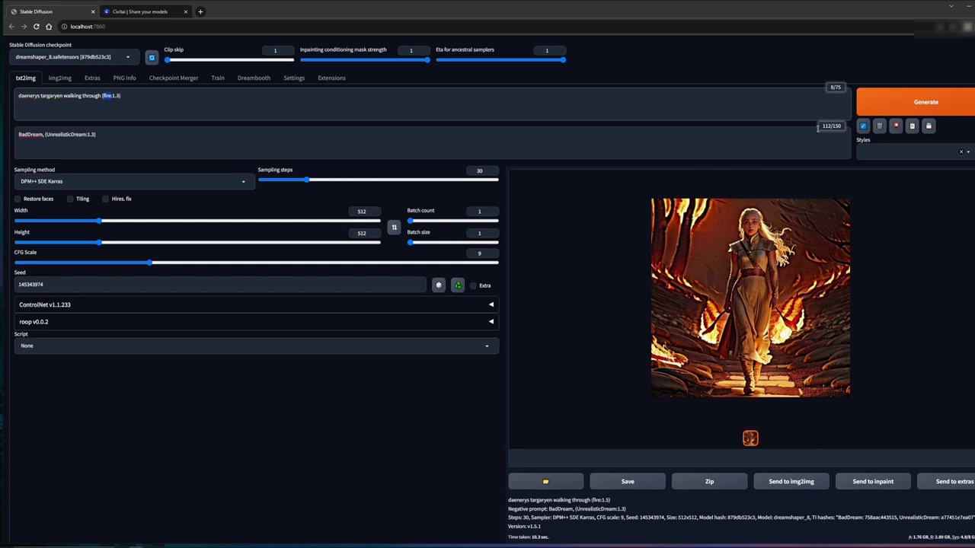
key("ctrl+Return")
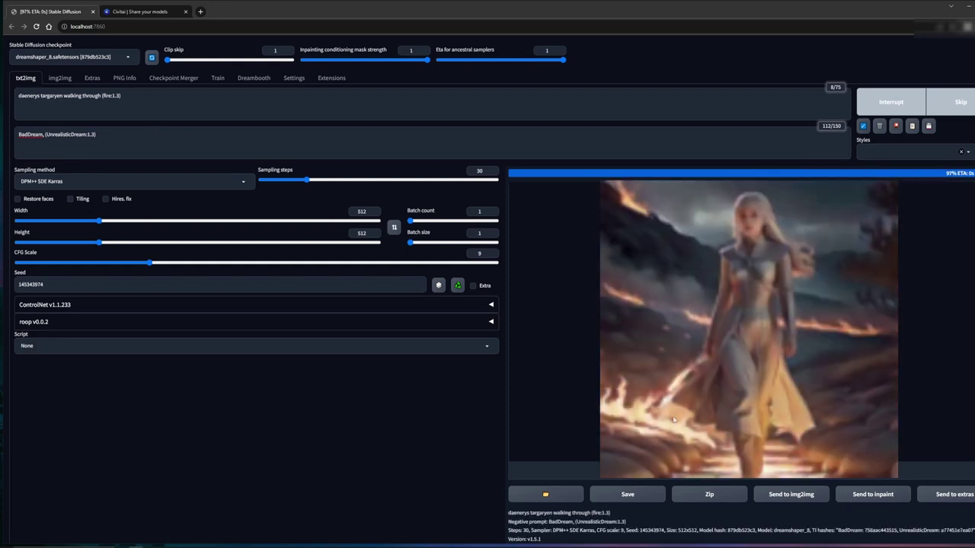
- Weight "daenerys targaryen" in the prompt to 1.3 and generate the image
triple_click(25, 98)
left_click(26, 98)
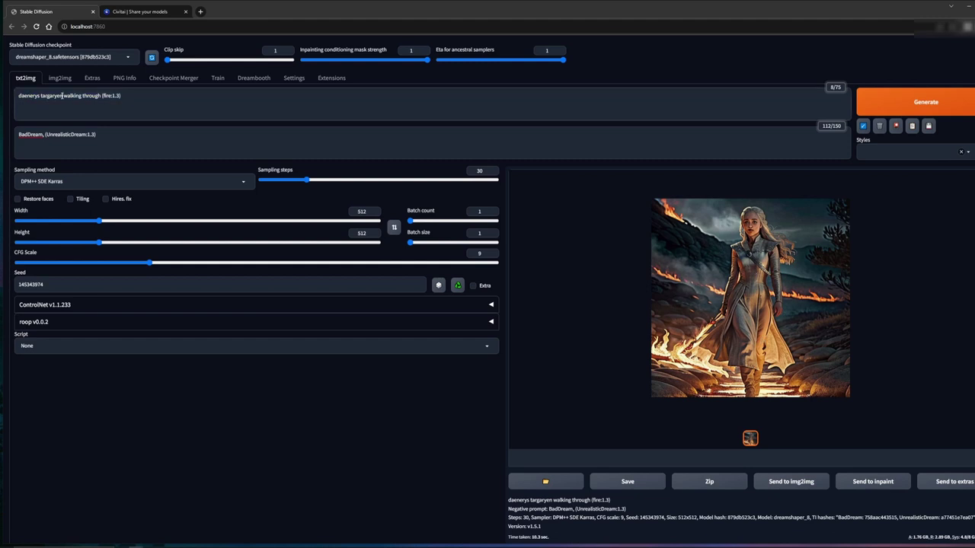
left_click_drag(61, 96, 2, 94)
key("ctrl+Up")
key("ctrl+Up")
left_click(906, 102)
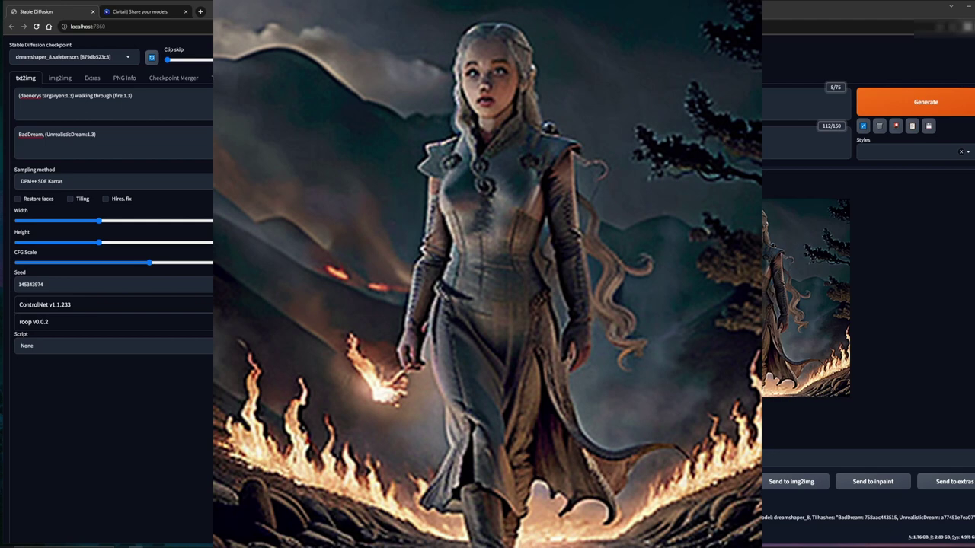
- Remove the parentheses and weight around "daenerys targaryen" in the prompt
double_click(55, 95)
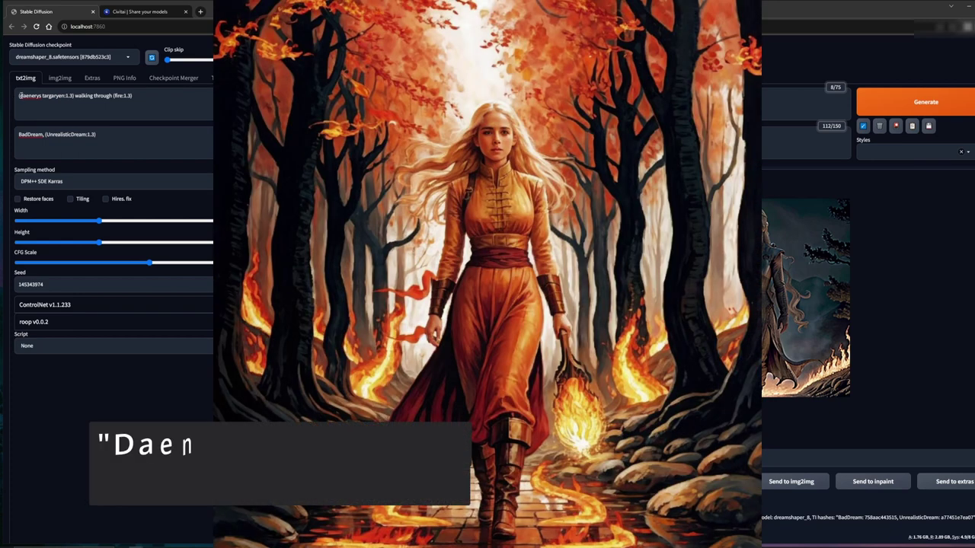
left_click_drag(16, 95, 60, 95)
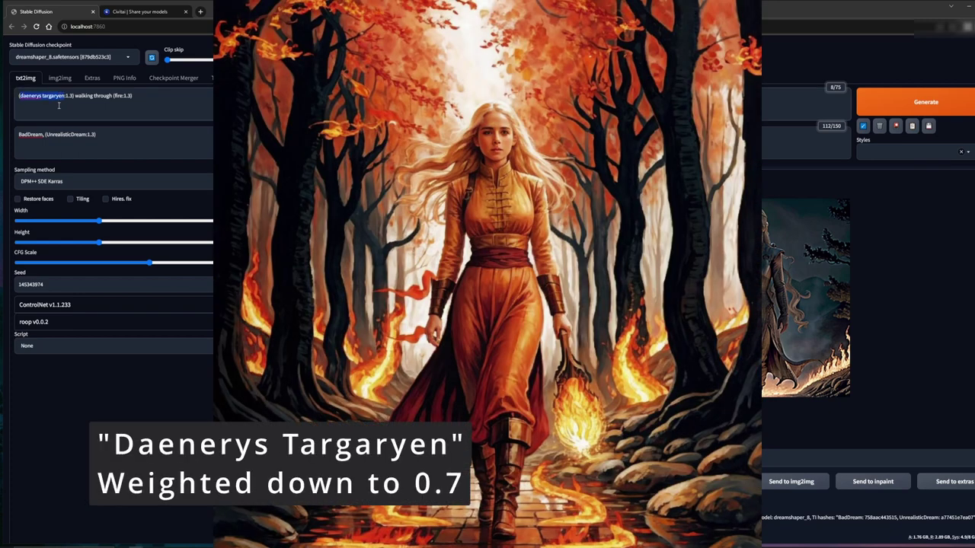
key("ctrl+Down")
key("ctrl+Down")
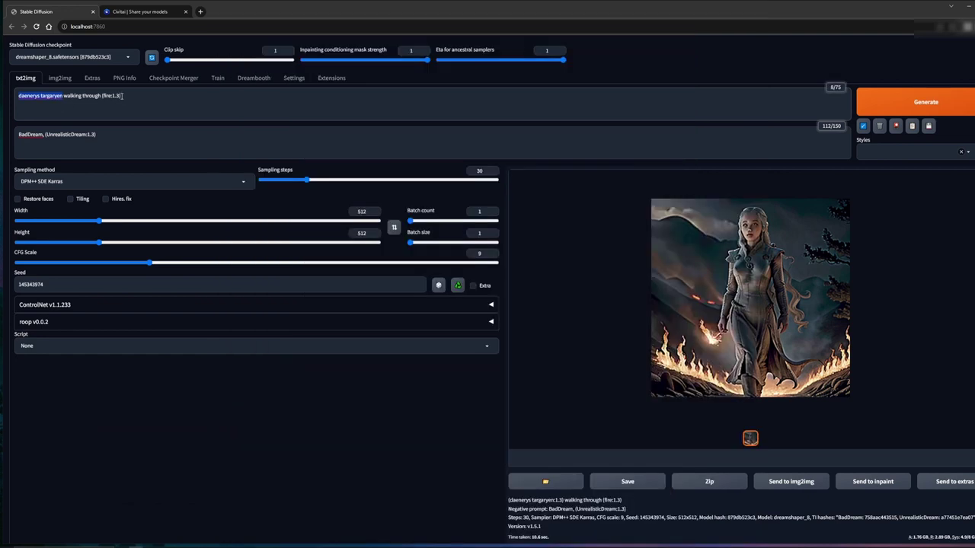
- Weight "walking" in the prompt to 1.3 and generate the image
double_click(76, 96)
key("ctrl+Up")
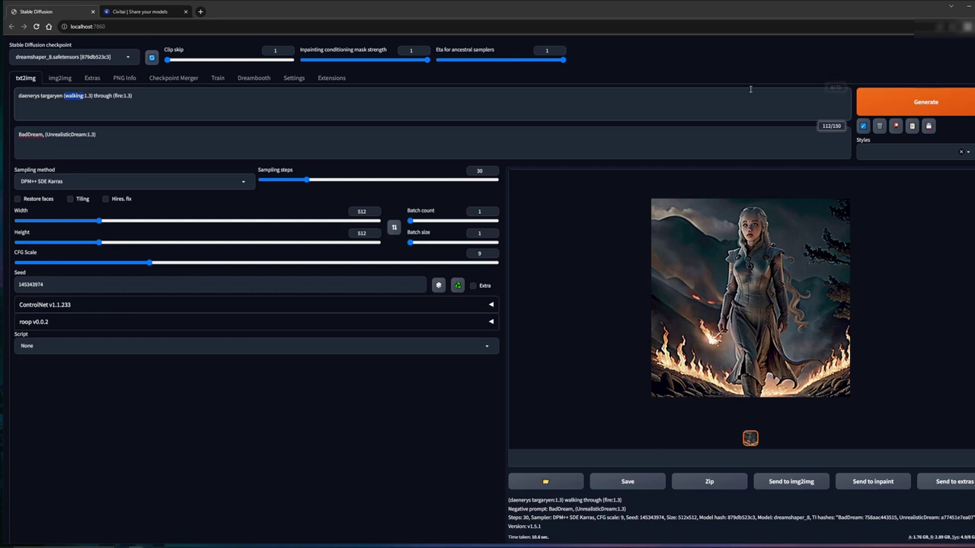
key("ctrl+Return")
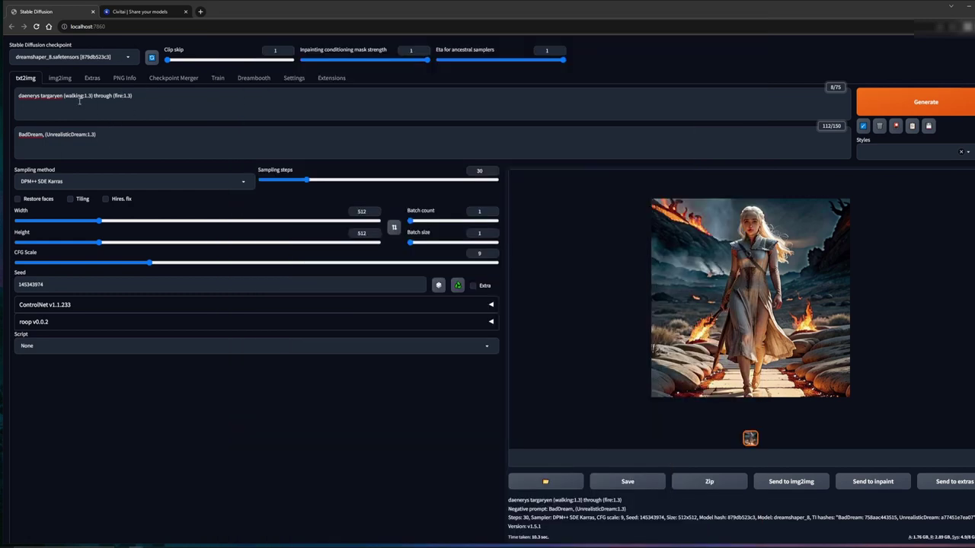
- Lower the weight of "walking" in the prompt until its parentheses and weight are removed
double_click(76, 96)
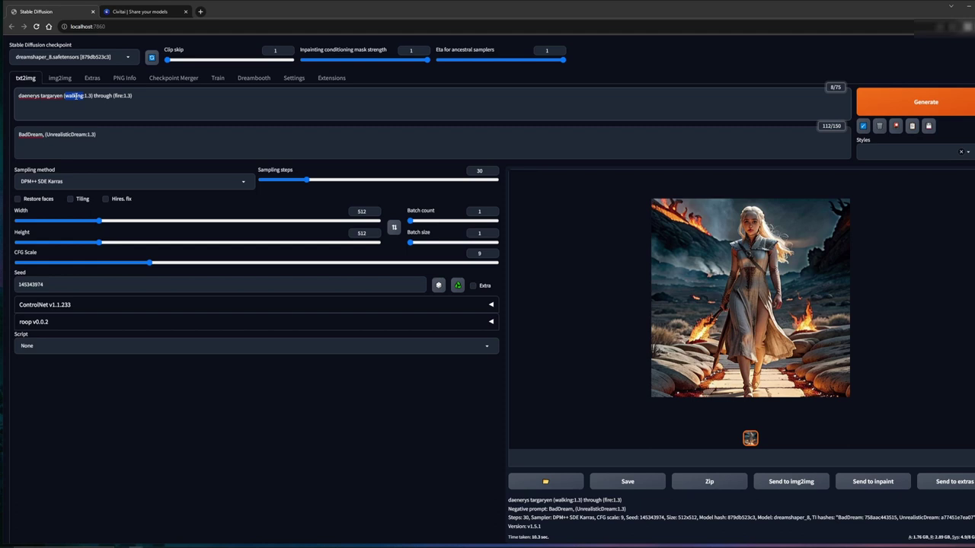
key("ctrl+Down")
key("ctrl+Down")
key("ctrl+Down")
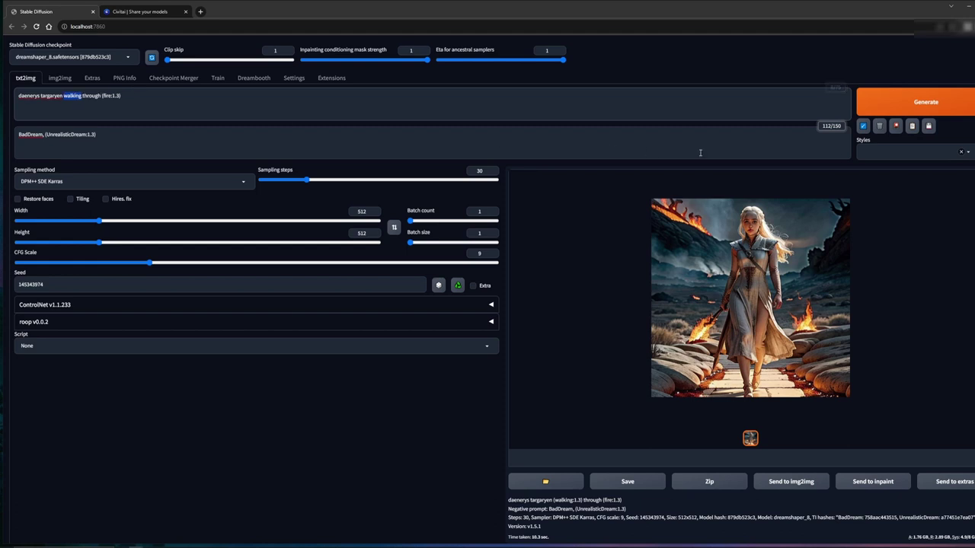
- Generate the image with only "fire" weighted in the prompt and view it enlarged
left_click(913, 107)
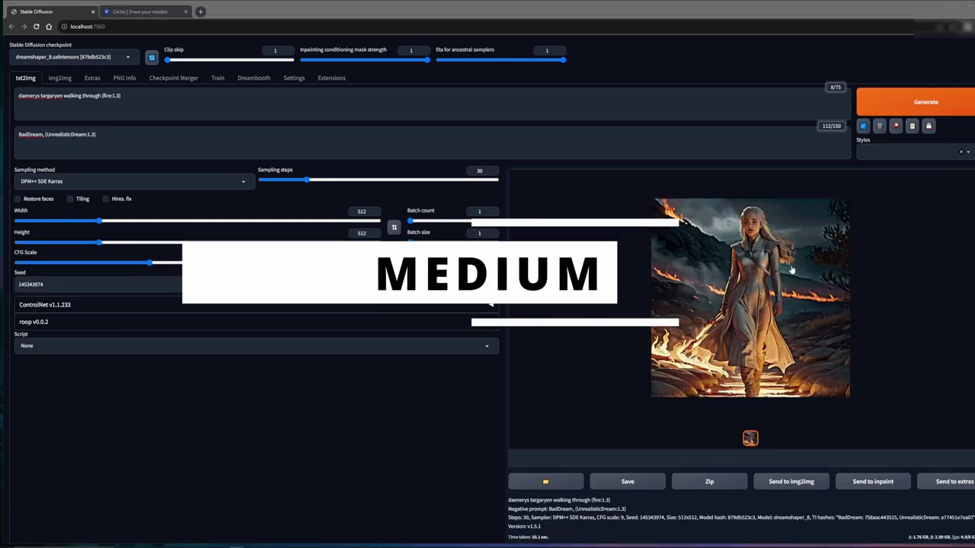
left_click(773, 283)
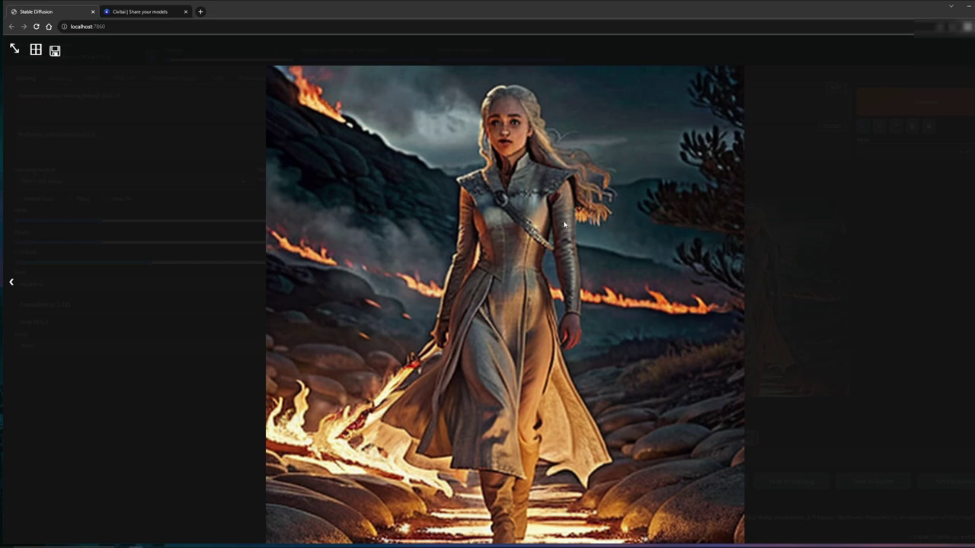
left_click(772, 248)
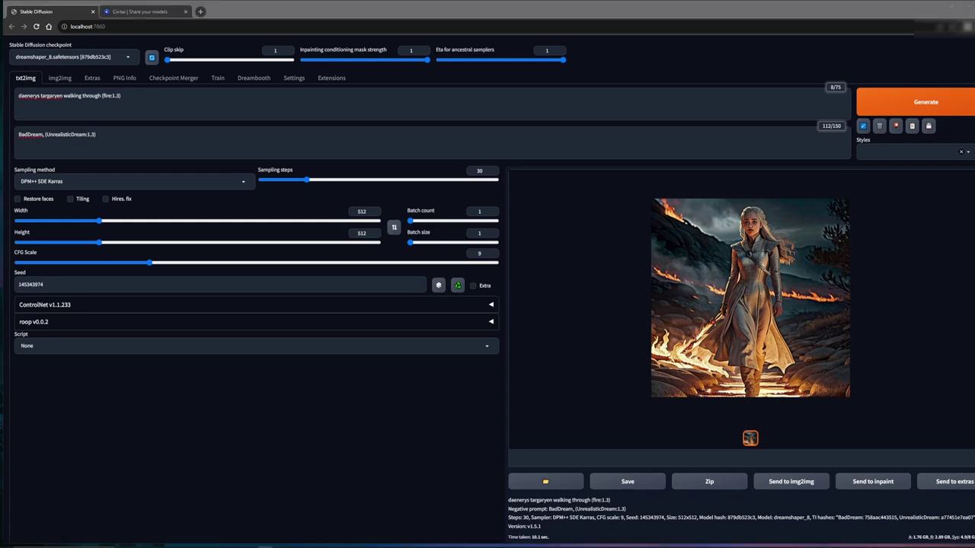
- Choose the X/Y/Z plot script and set the X values to "Portrait, Digital painting, Concept art, Ultra realistic illustration, hand drawn, Underwater portrait, Underwater steampunk"
left_click(168, 346)
left_click(114, 326)
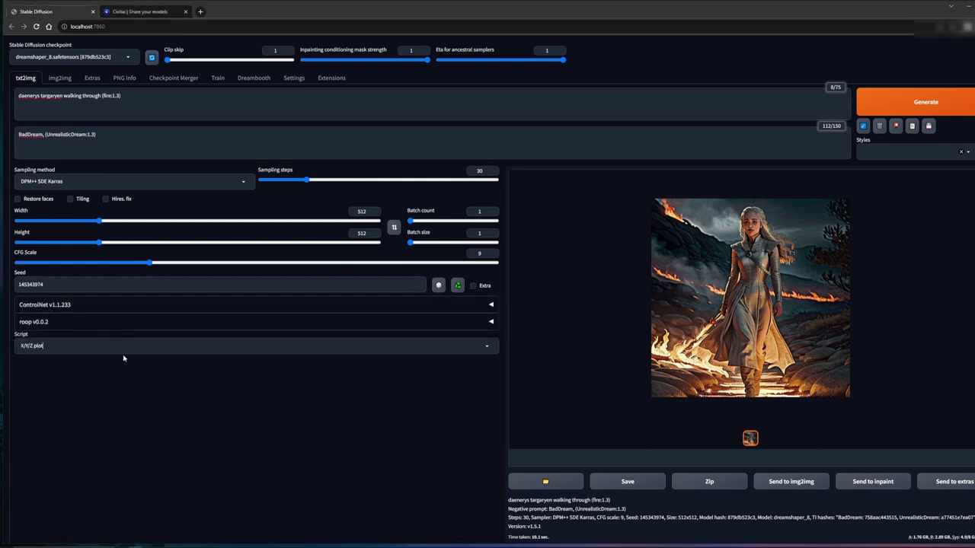
left_click(302, 371)
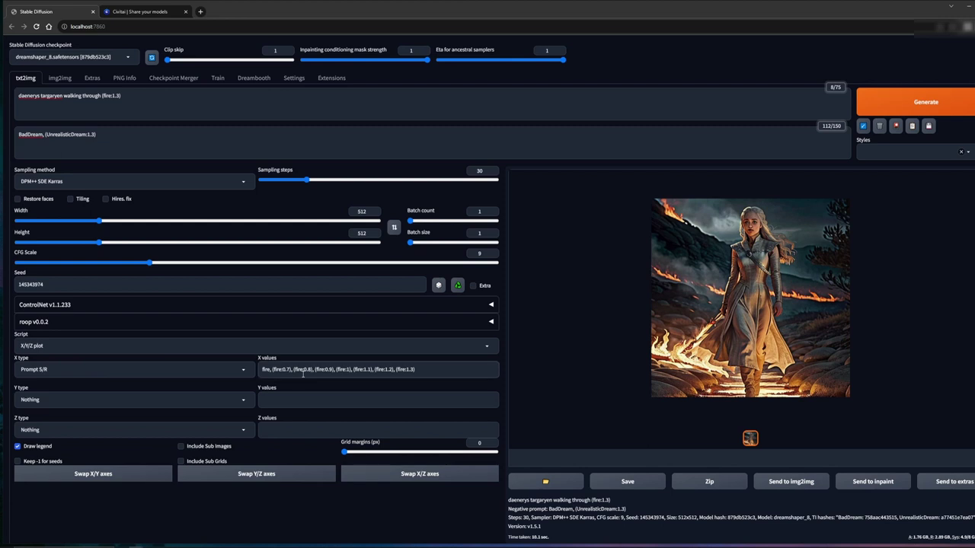
key("ctrl+a")
type("Portrait, Digital gainting, Concept art, Ultra realistic illustration, hand drawn, Underwater portrait, Underwater steampunk")
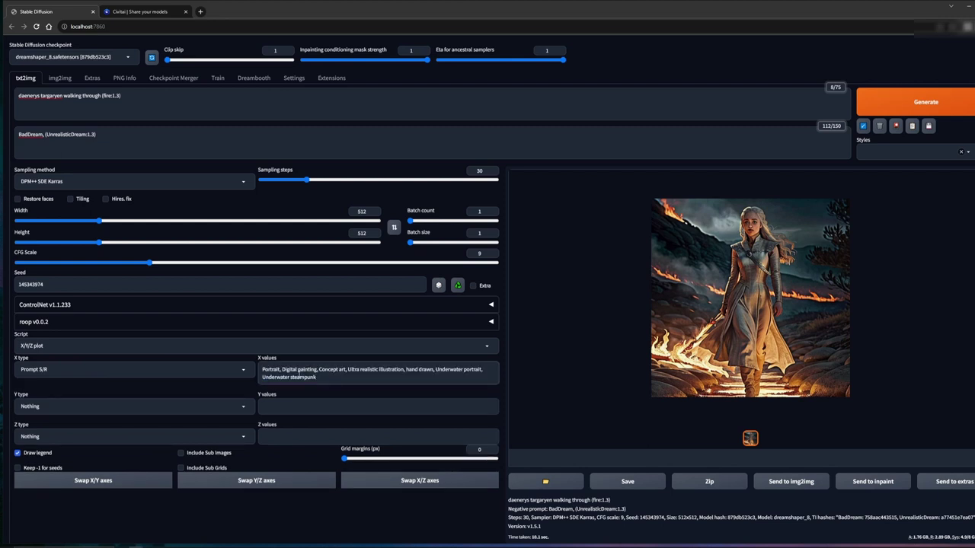
- Append a comma and "Portrait", copied from the X values, to the prompt and view the current image enlarged
double_click(269, 369)
key("ctrl+c")
left_click(326, 102)
type(",")
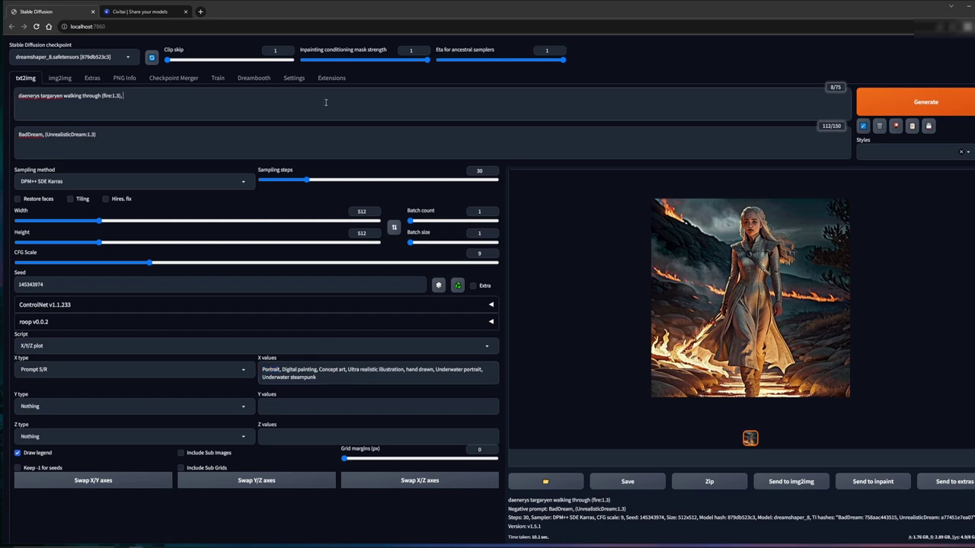
key("ctrl+v")
left_click(670, 259)
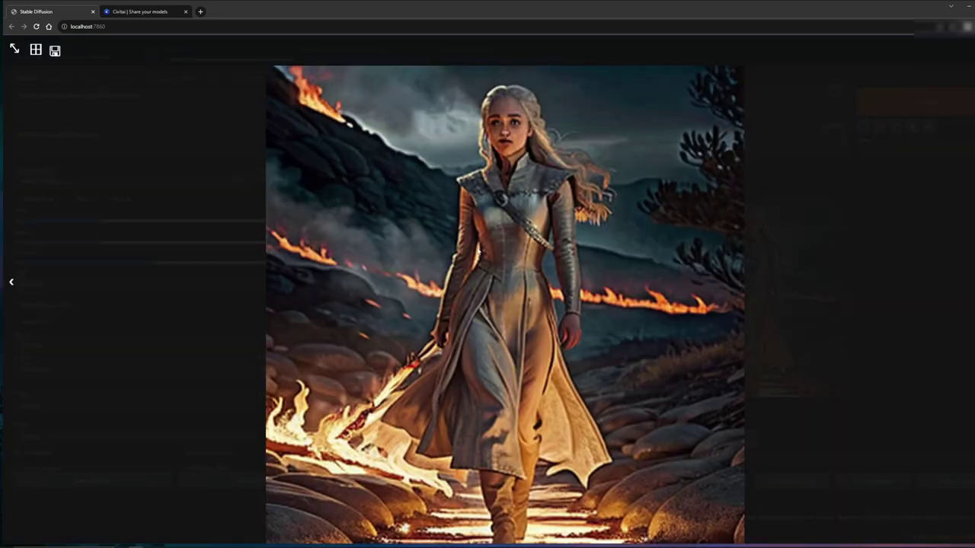
left_click(208, 294)
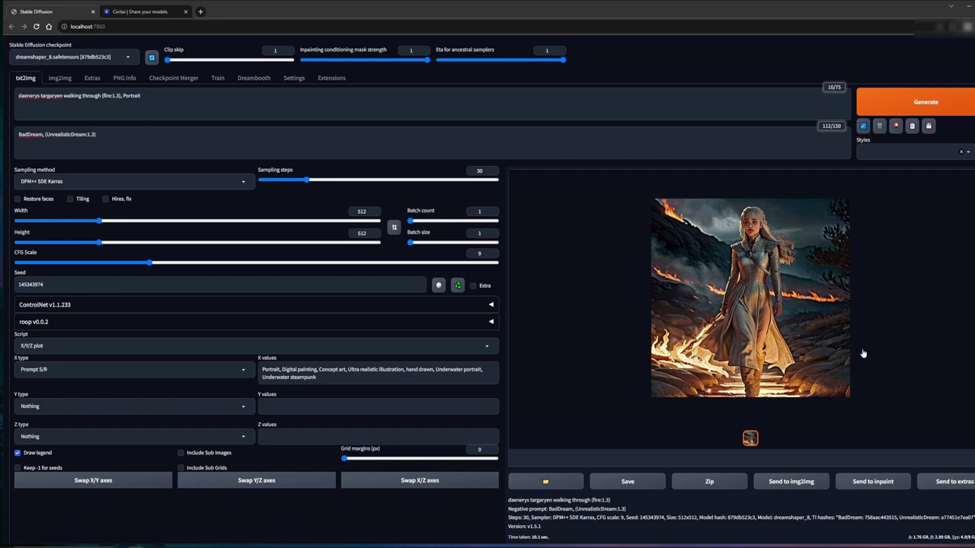
- Generate the comparison plot of the seven medium terms and view it enlarged
left_click(917, 104)
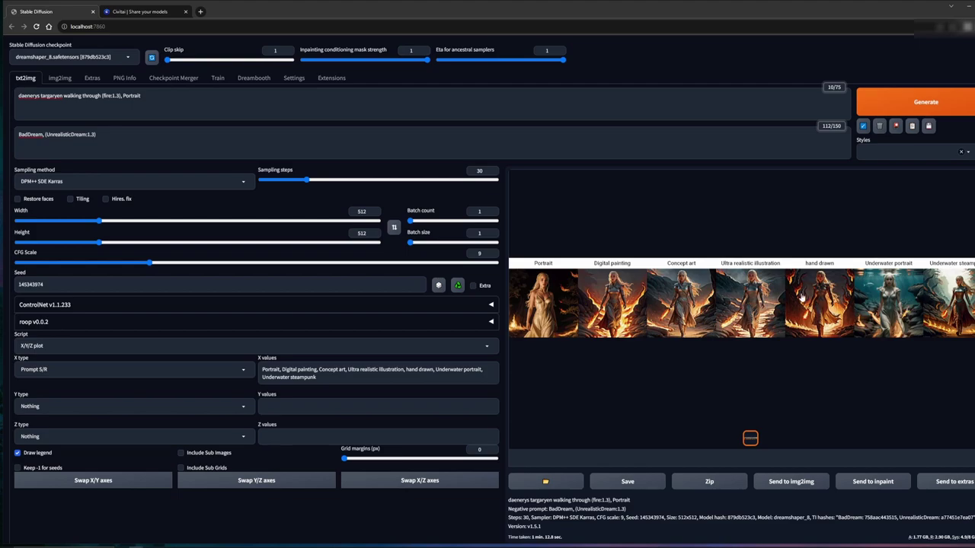
left_click(801, 298)
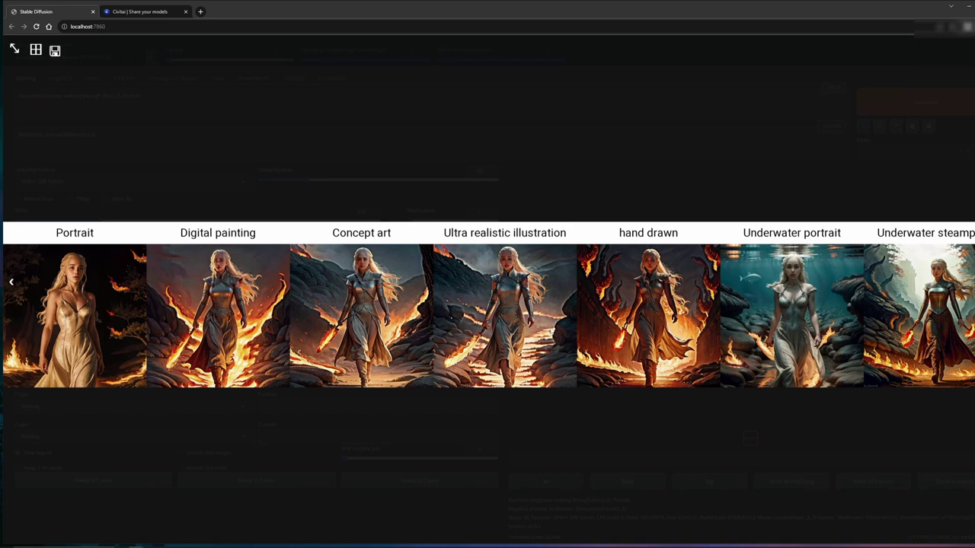
left_click(750, 438)
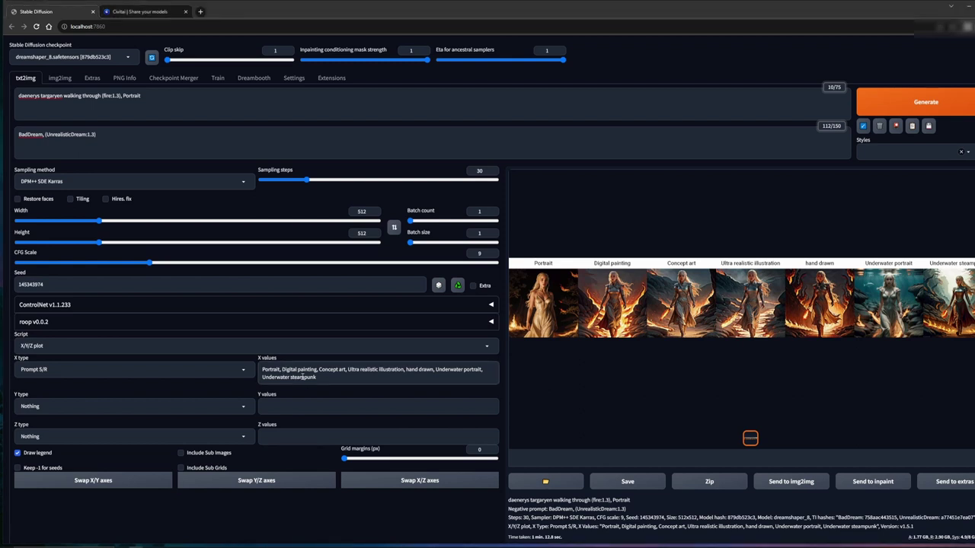
- Reduce the X values to "Portrait, Digital painting, Ultra realistic illustration" and delete "Portrait" from the end of the prompt
key("ctrl+BackSpace")
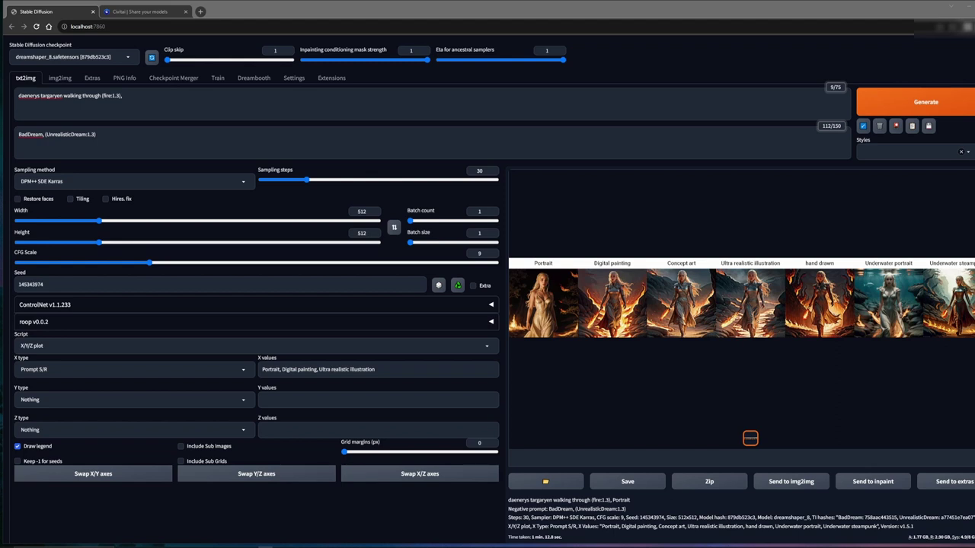
- Set the Y type to Prompt S/R with the Y values "hyper-realistic, pop-art, Modernist, textured, detailed, fantasy, surrealist"
left_click(317, 403)
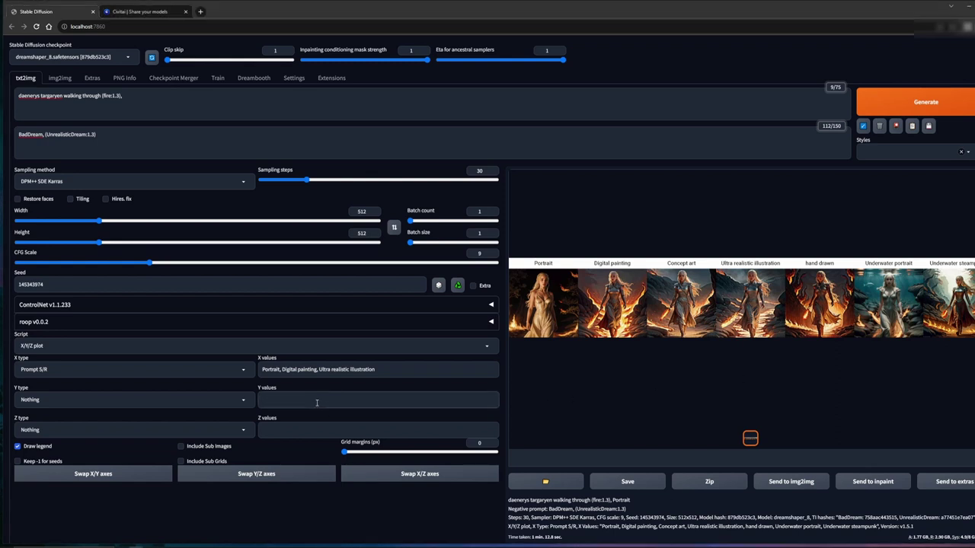
type("yper-realistic, pop-art, Modernist, textured, detailed, fantasy, surrealist")
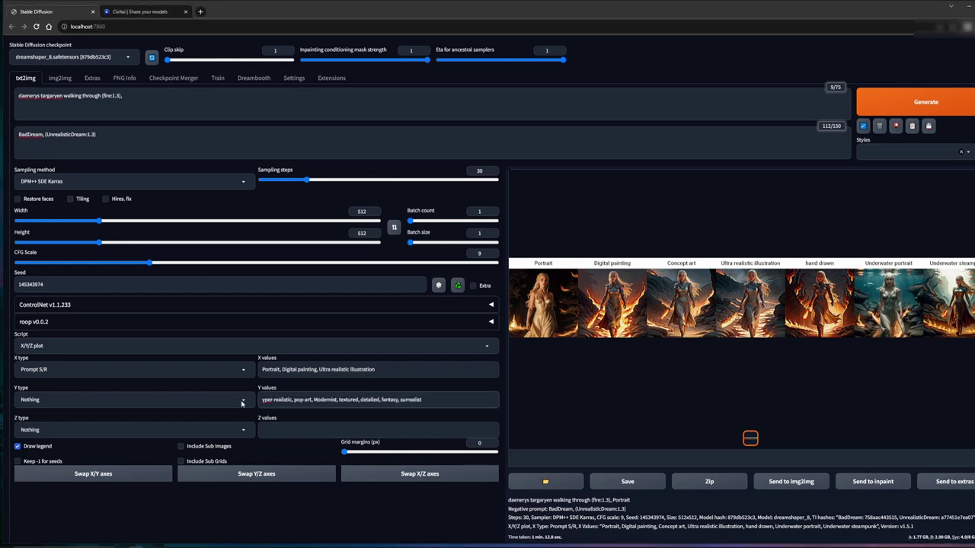
left_click(242, 404)
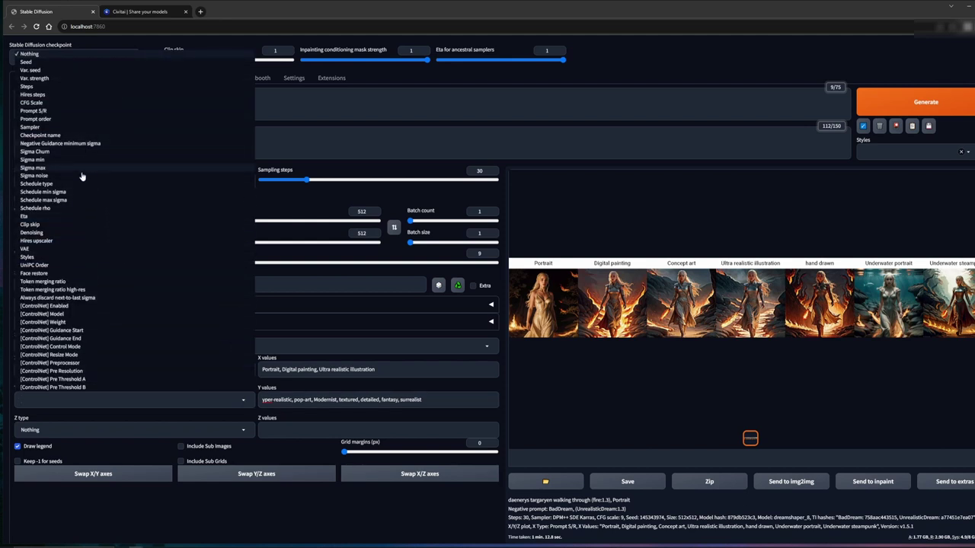
type("pro")
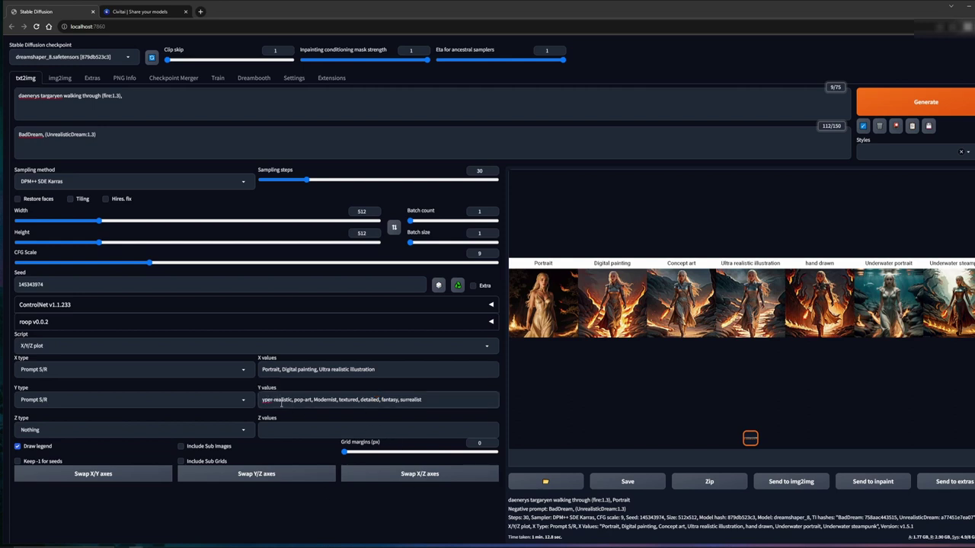
type("H")
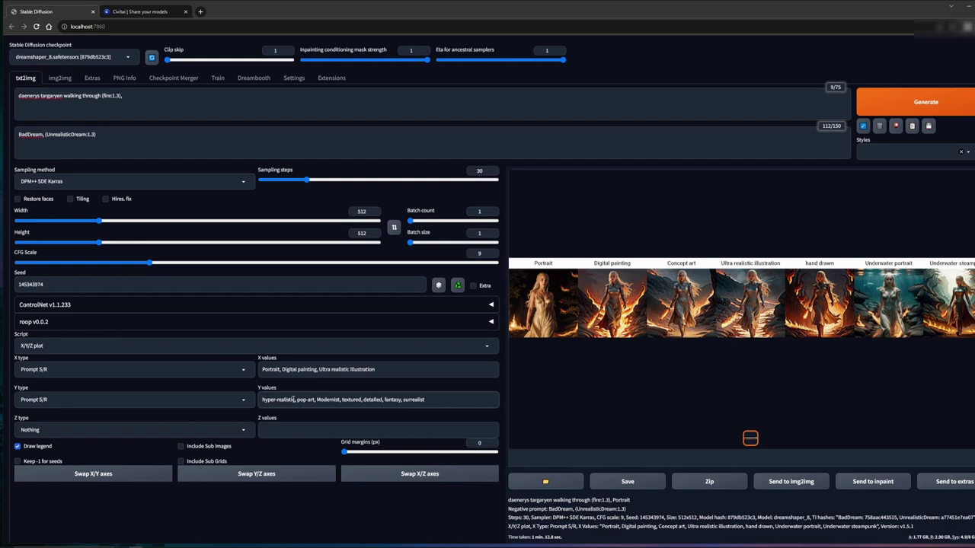
- Append "Portrait, hyper-realistic" to the prompt, copying the first term from each of the X and Y values
left_click_drag(294, 401, 254, 406)
left_click(179, 100)
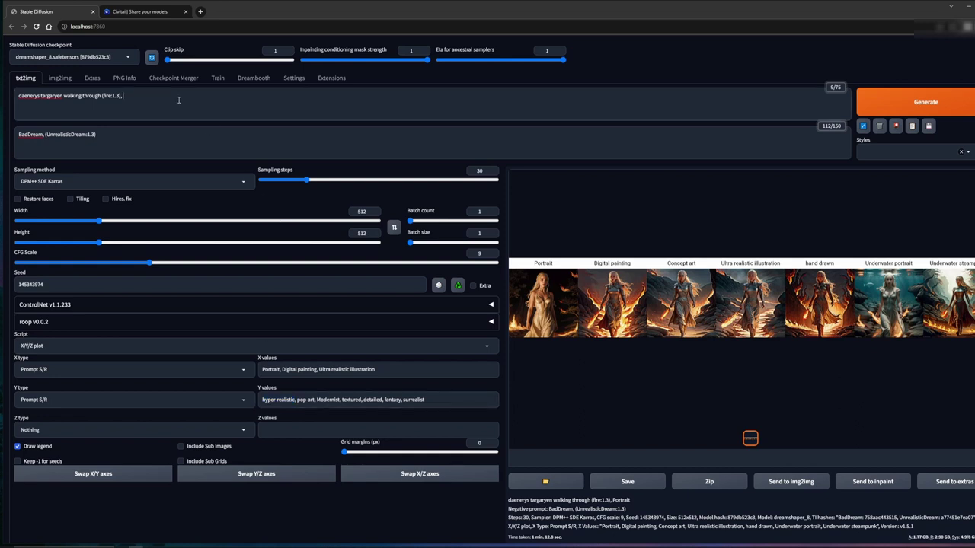
double_click(271, 369)
key("ctrl+c")
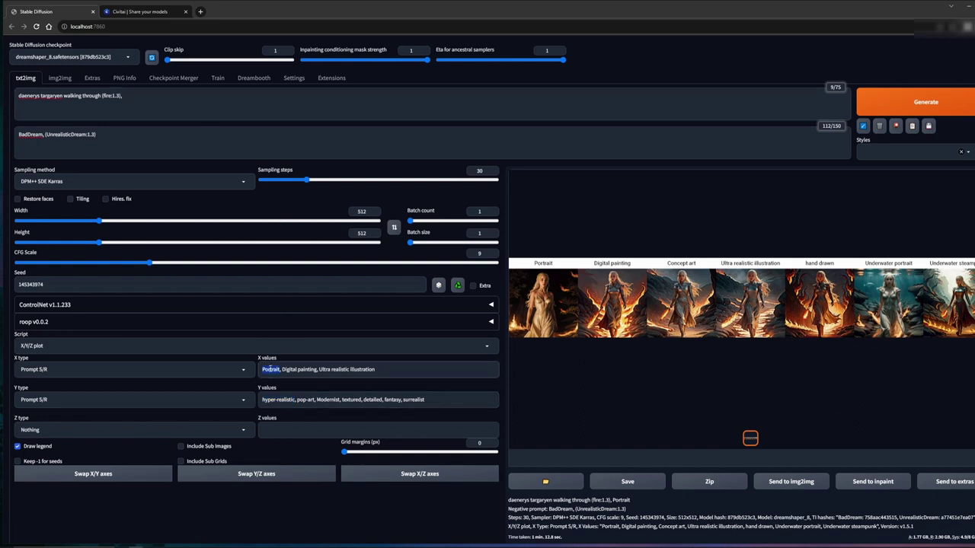
left_click(163, 94)
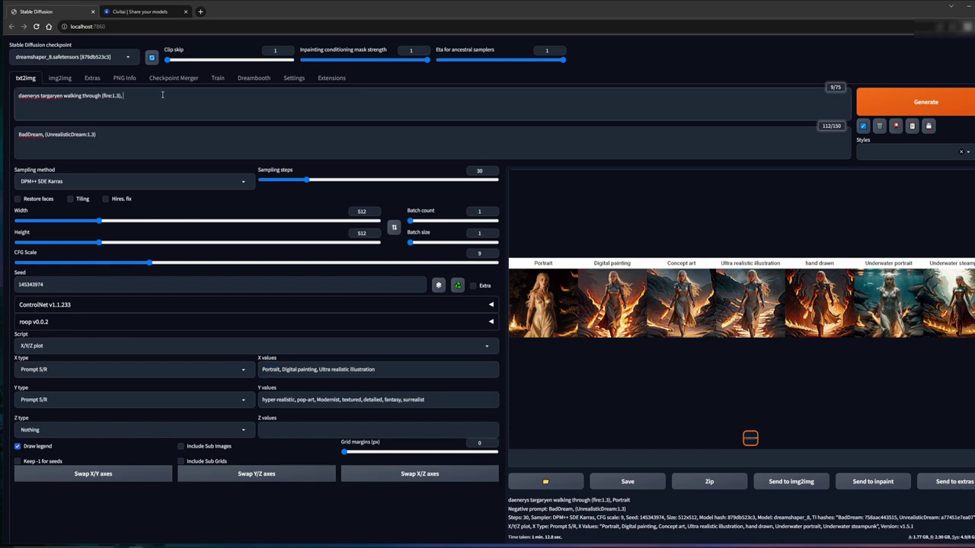
key("ctrl+v")
type(",")
left_click(293, 400)
left_click_drag(292, 400, 226, 399)
key("ctrl+c")
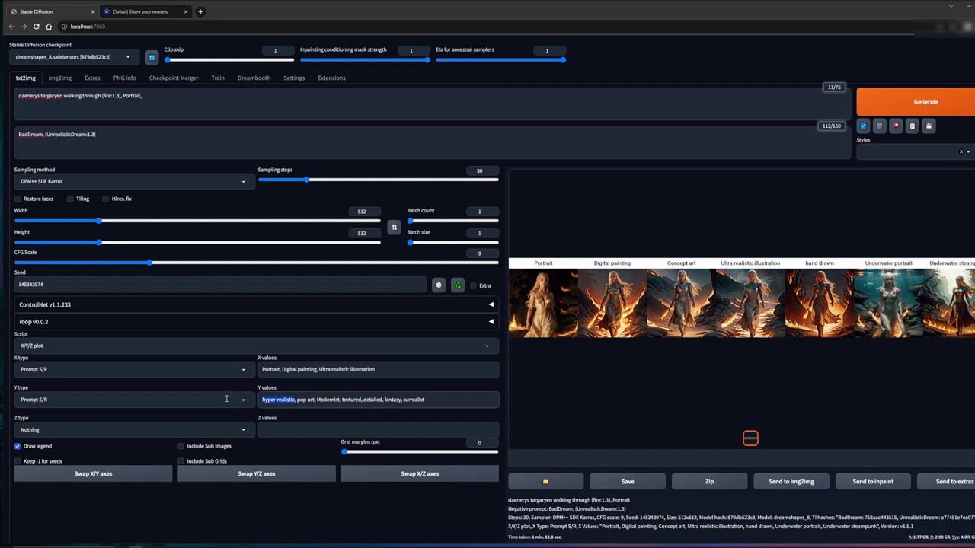
left_click(185, 97)
key("ctrl+v")
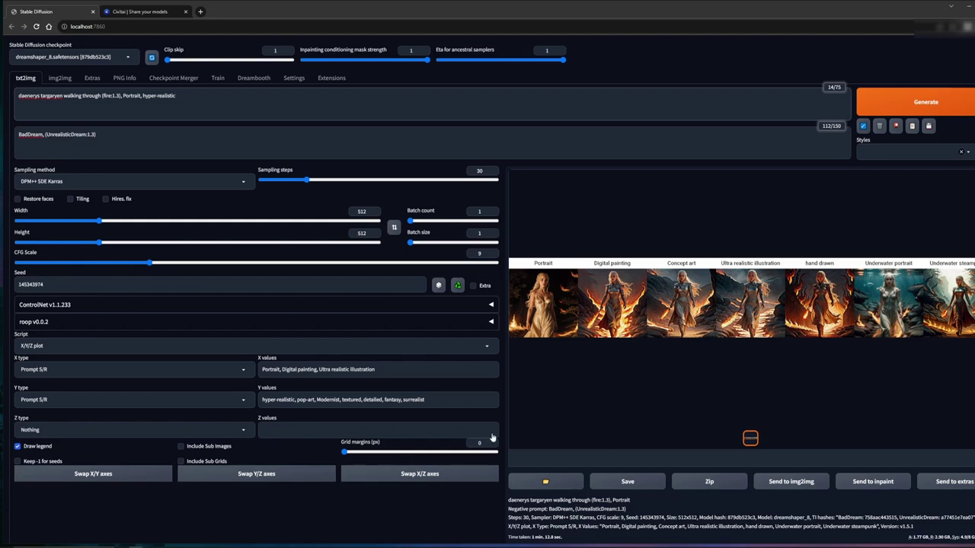
- Generate the comparison plot of the three mediums against the seven styles and view it enlarged
left_click(876, 105)
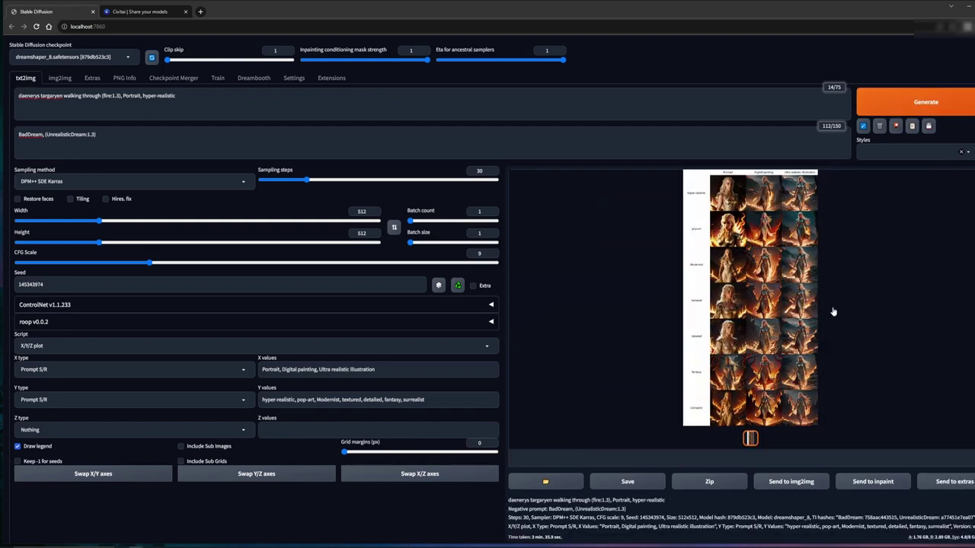
left_click(791, 308)
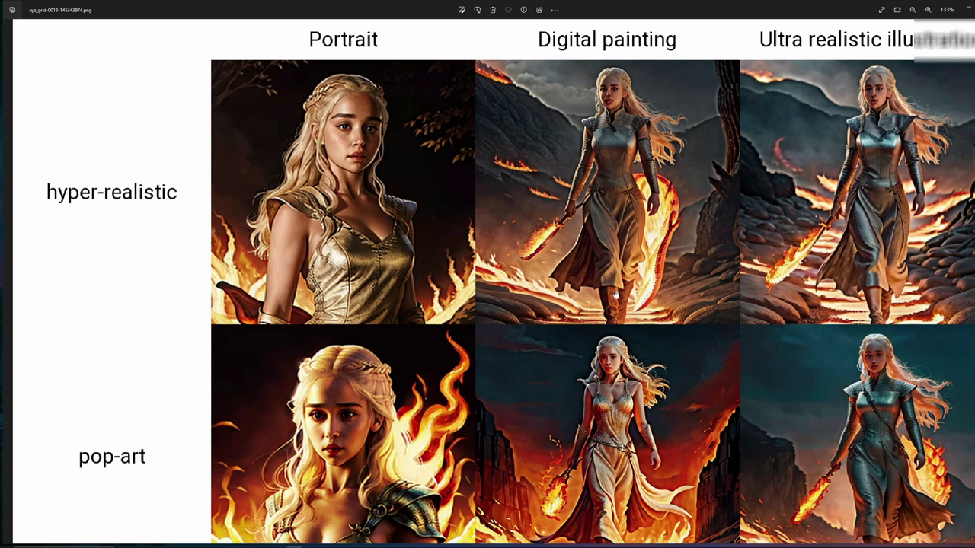
- Examine the grid image in the image viewer, comparing all seven styles for each medium, and return to the generation page
scroll(580, 172, "down", 2)
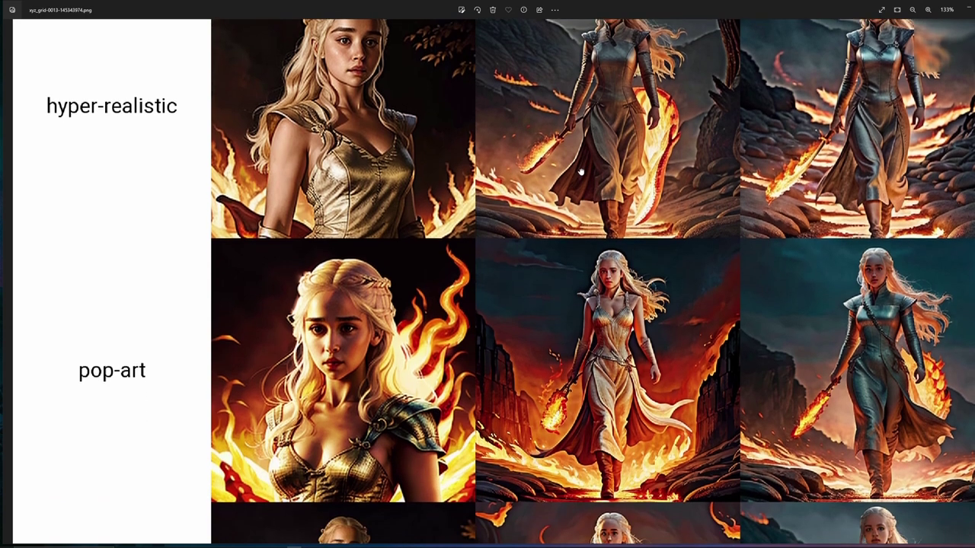
scroll(601, 187, "down", 3)
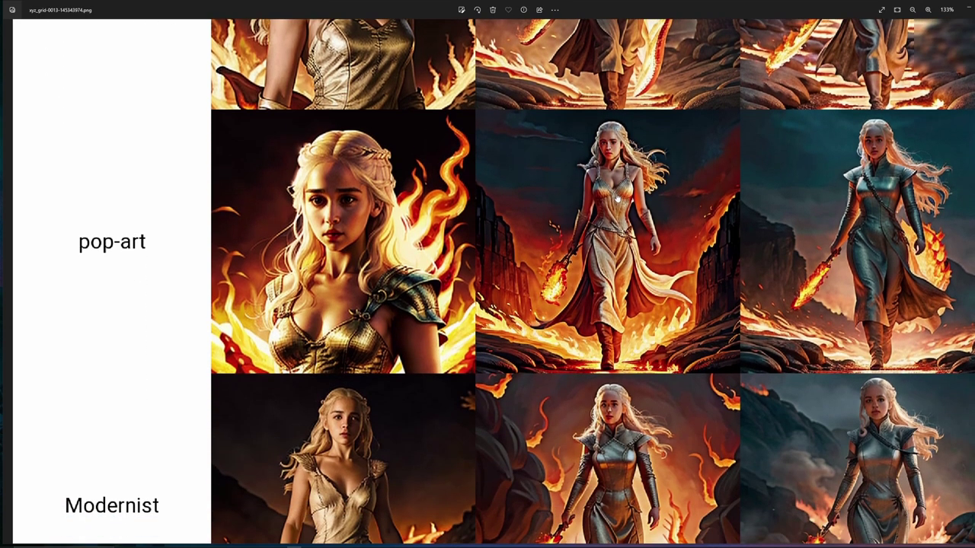
scroll(666, 317, "down", 3)
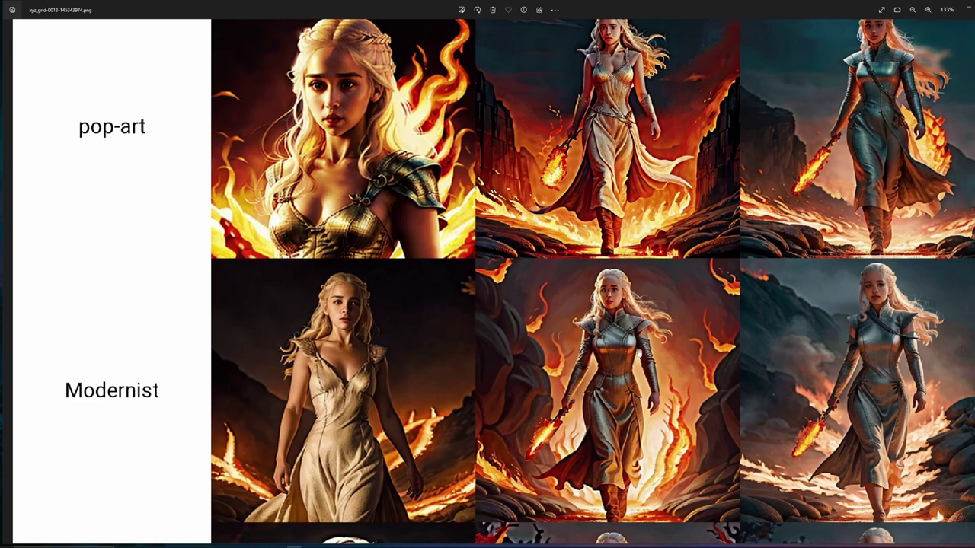
scroll(375, 386, "down", 5)
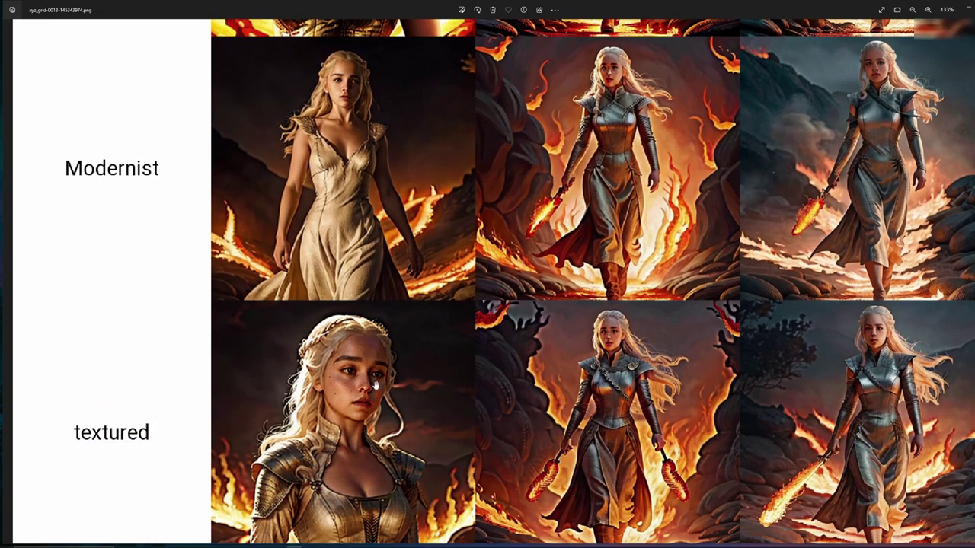
scroll(375, 386, "down", 7)
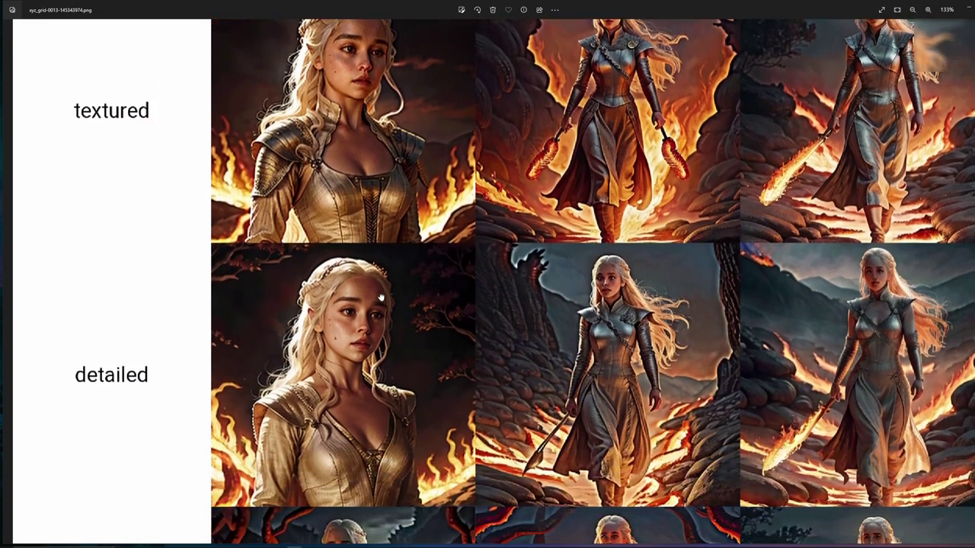
scroll(381, 297, "down", 2)
scroll(397, 229, "down", 5)
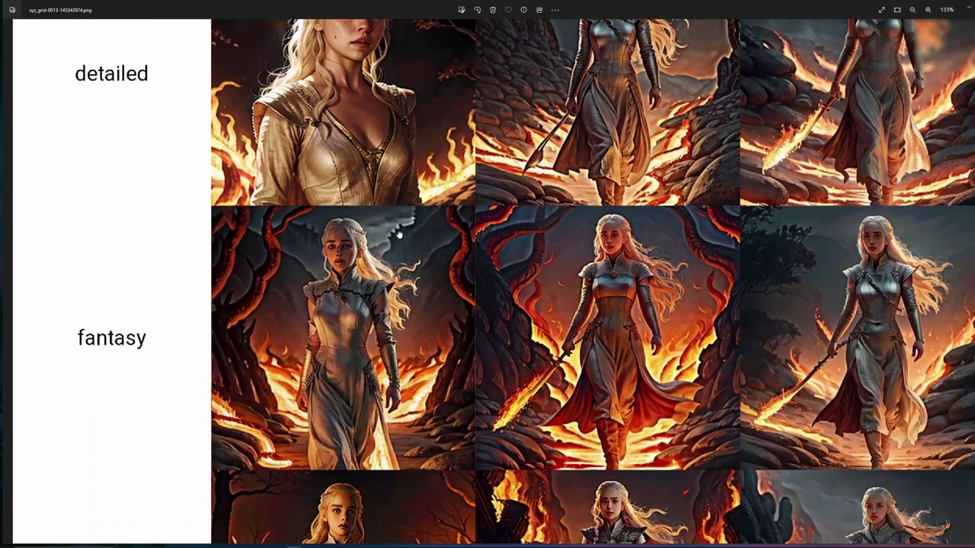
scroll(417, 394, "down", 2)
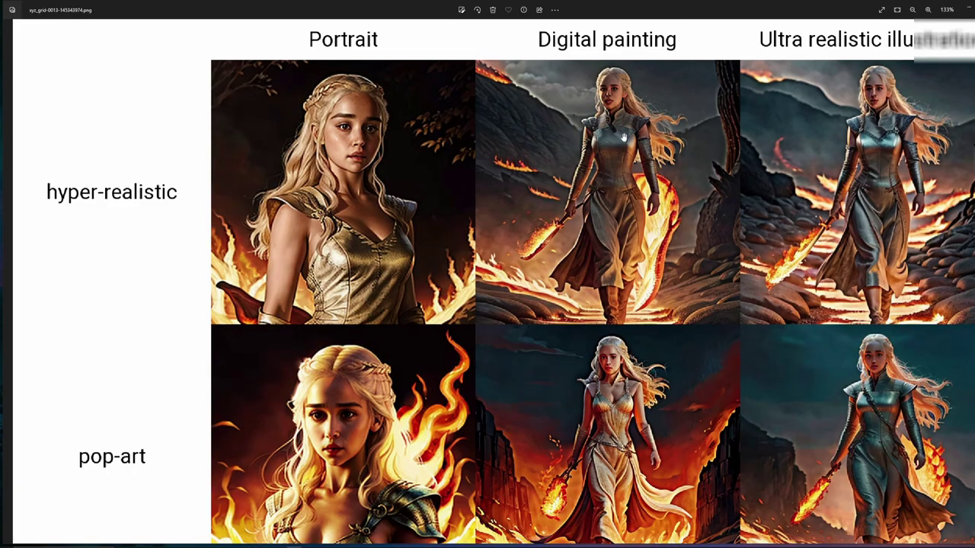
scroll(623, 137, "down", 5)
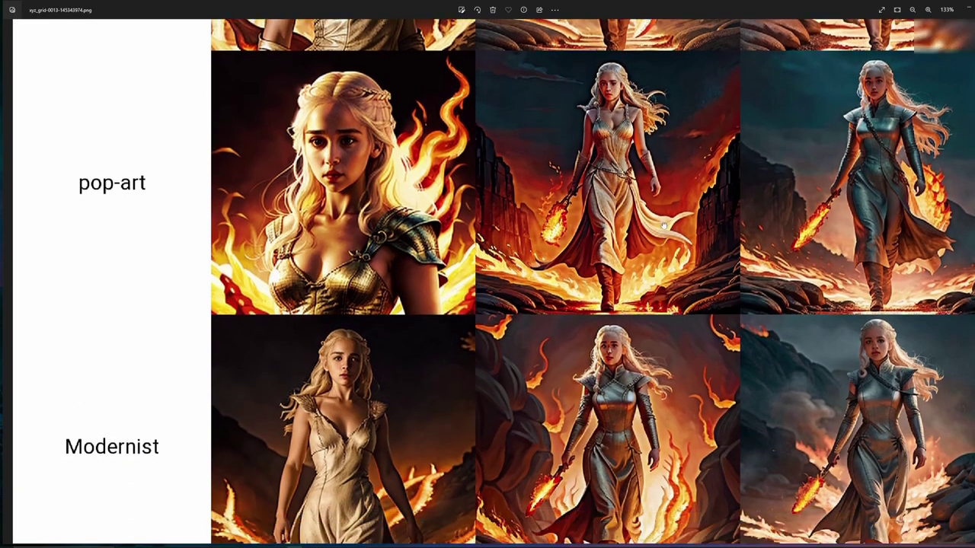
scroll(664, 226, "down", 4)
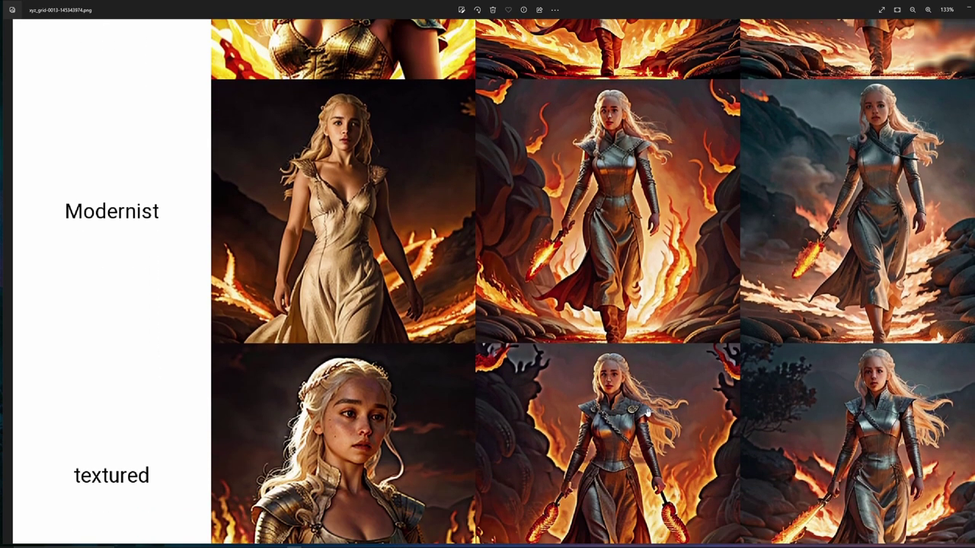
scroll(689, 272, "down", 6)
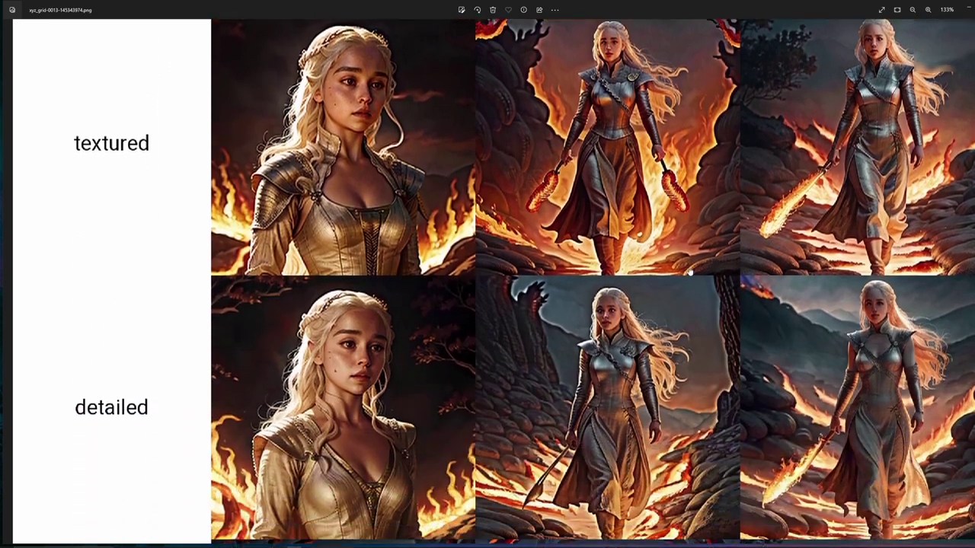
scroll(689, 272, "down", 6)
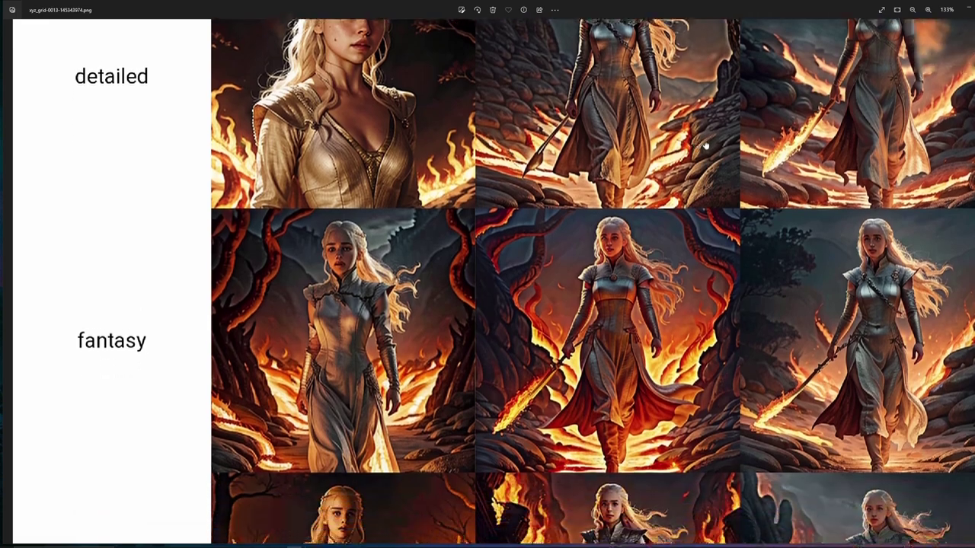
scroll(706, 146, "down", 4)
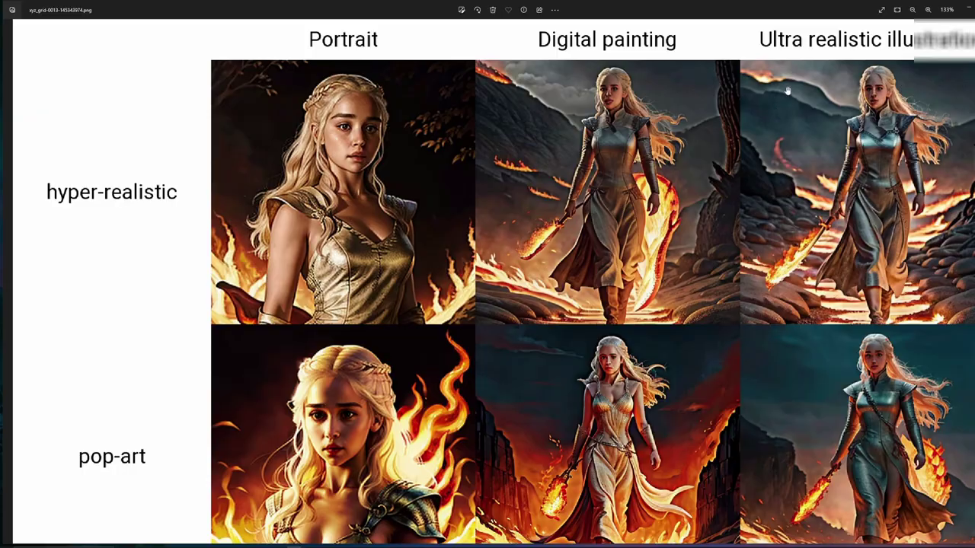
scroll(876, 187, "down", 5)
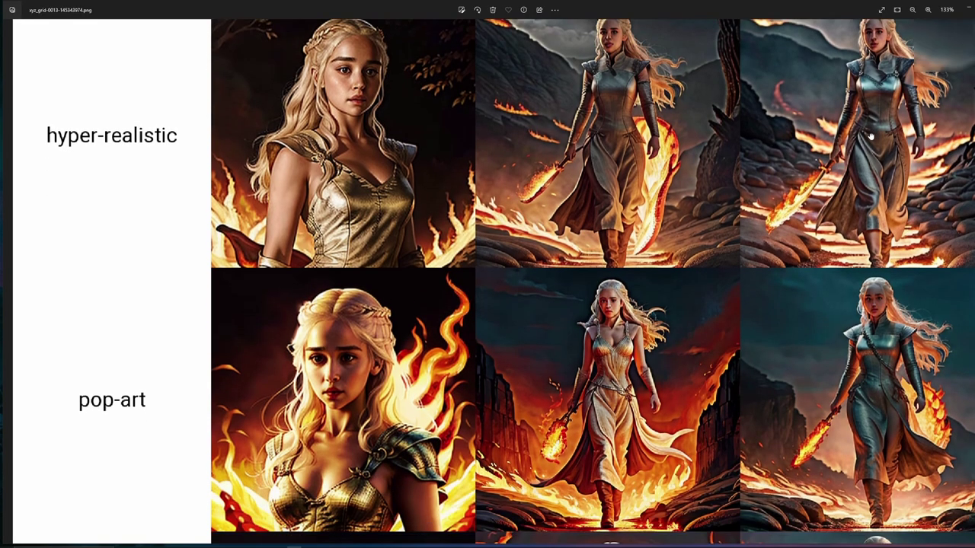
scroll(874, 344, "down", 5)
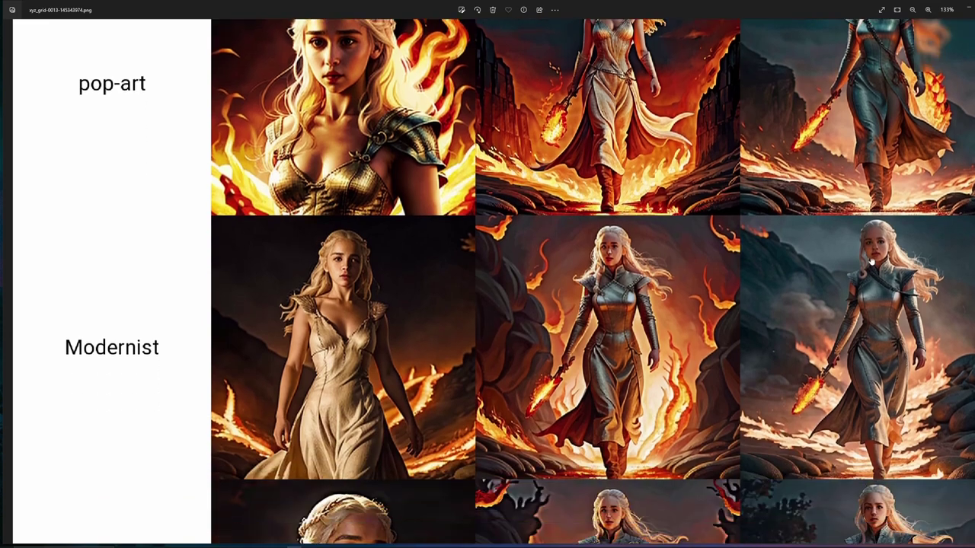
scroll(873, 331, "down", 5)
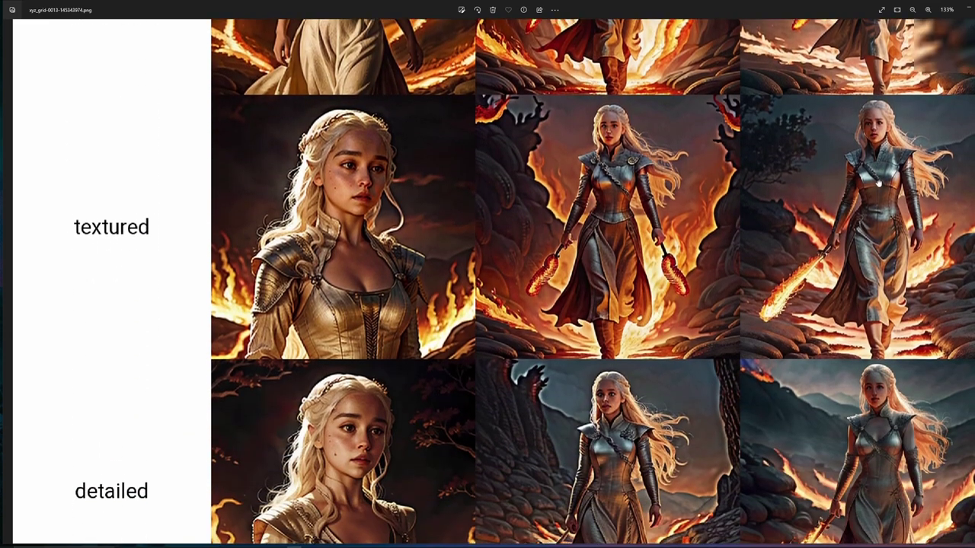
scroll(856, 390, "down", 5)
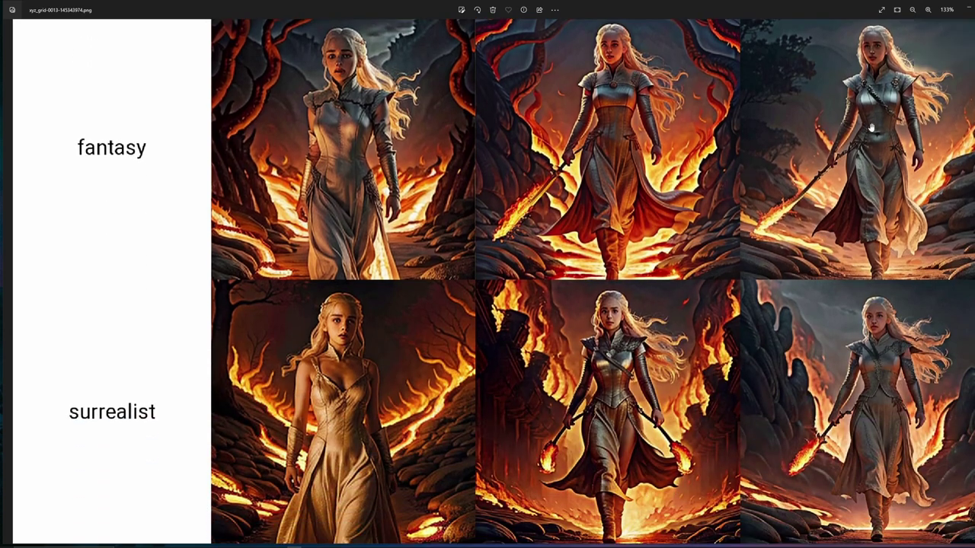
key("alt+F4")
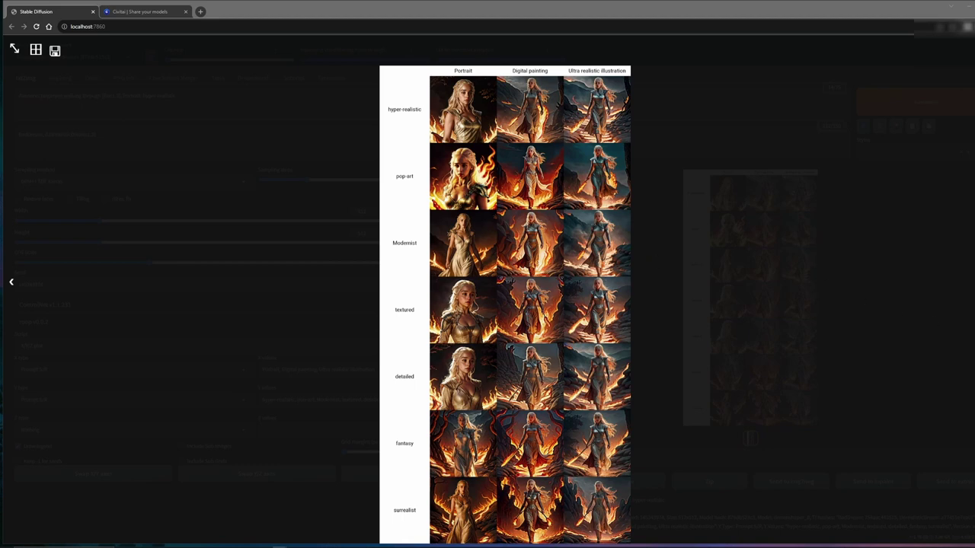
left_click(190, 117)
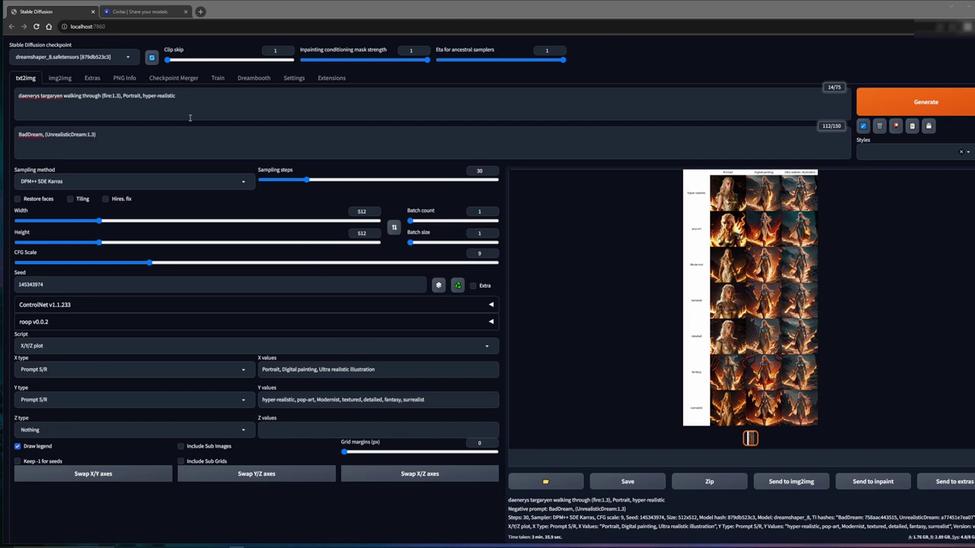
- Change the prompt to "daenerys targaryen walking through (fire:1.3), Ultra realistic illustration, pop-art" and set the script to None
left_click_drag(188, 95, 3, 96)
key("ctrl+v")
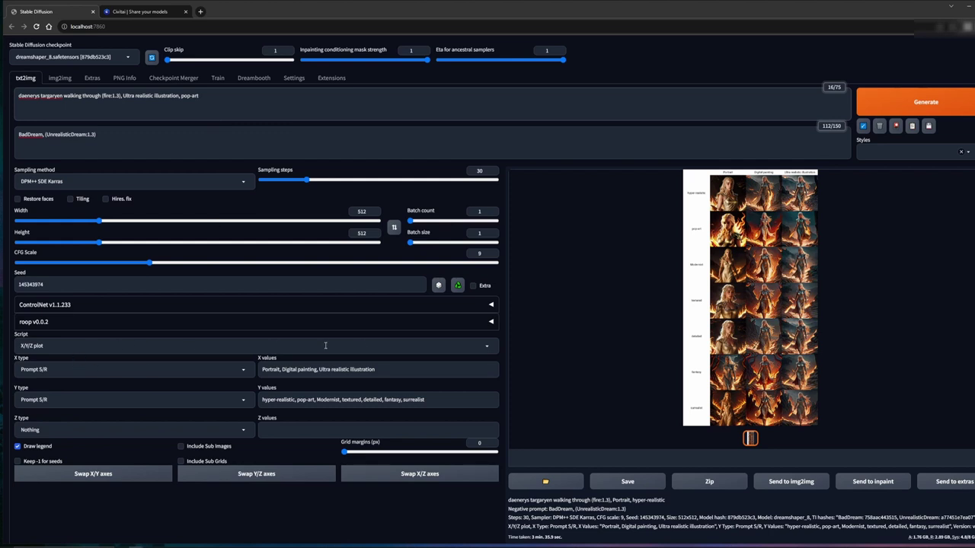
left_click(484, 351)
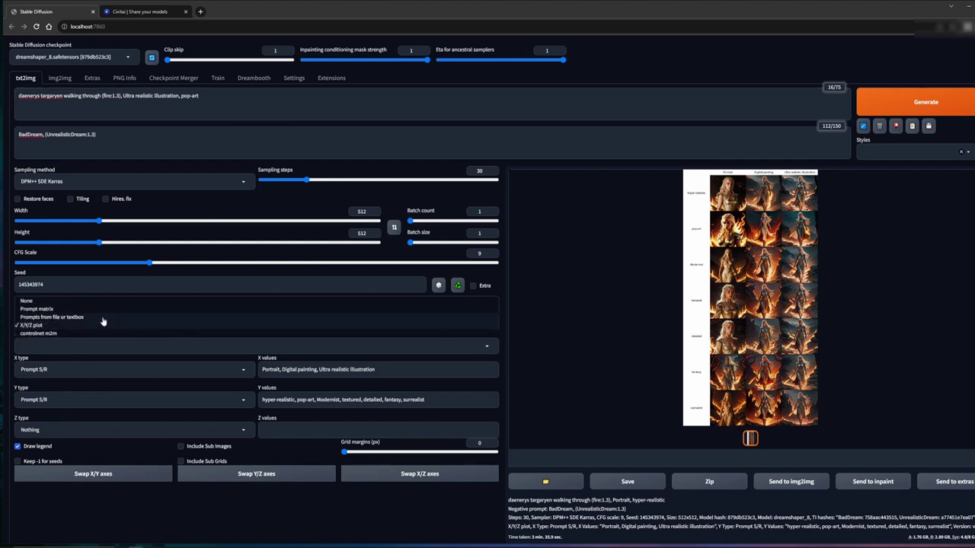
left_click(72, 304)
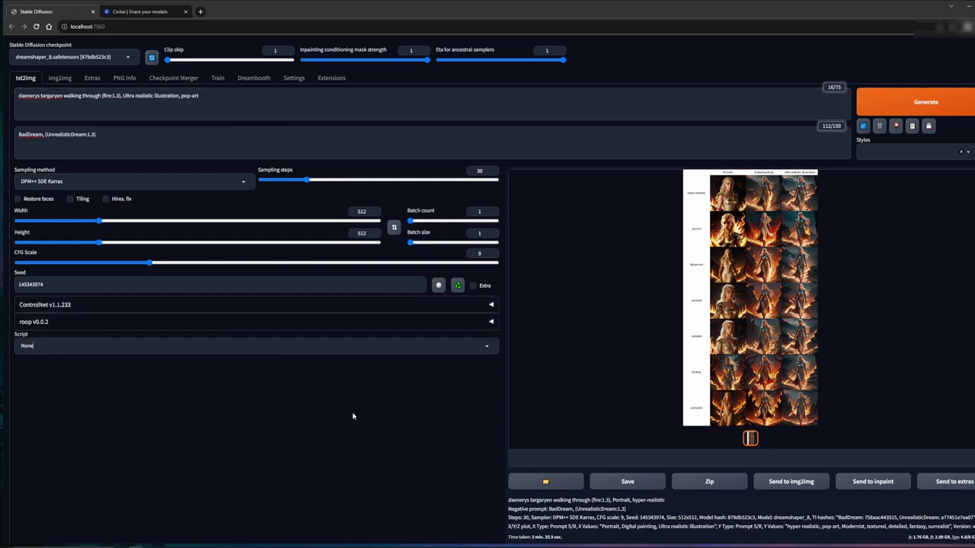
- Generate a single image from the Ultra realistic illustration, pop-art prompt and view it enlarged
left_click(922, 102)
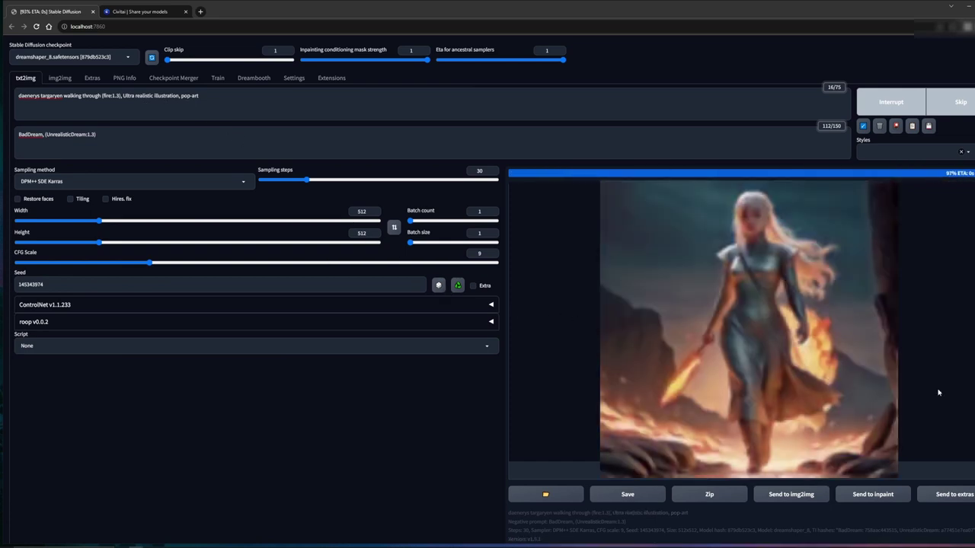
left_click(751, 351)
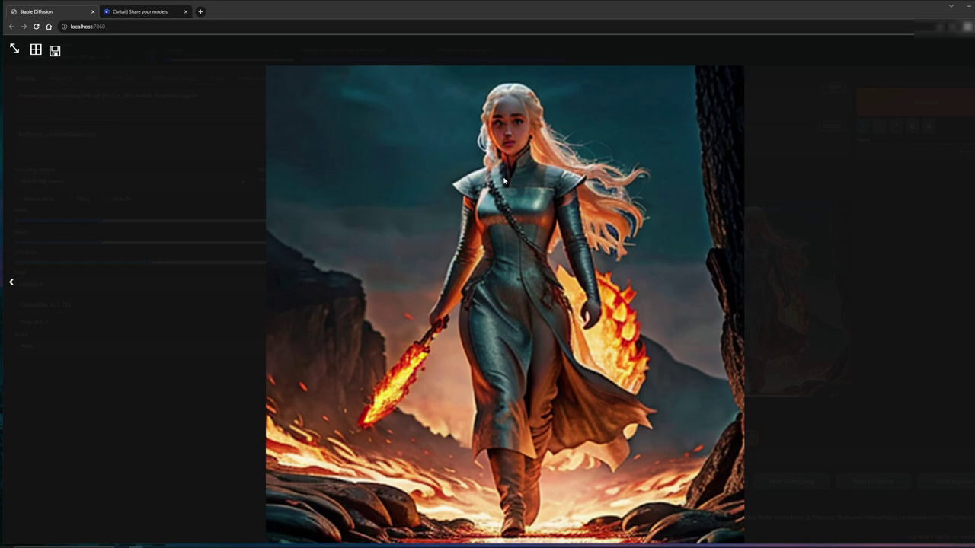
- Turn on Hires. fix, generate the Ultra realistic illustration, pop-art image at higher resolution, and examine it enlarged
left_click(166, 336)
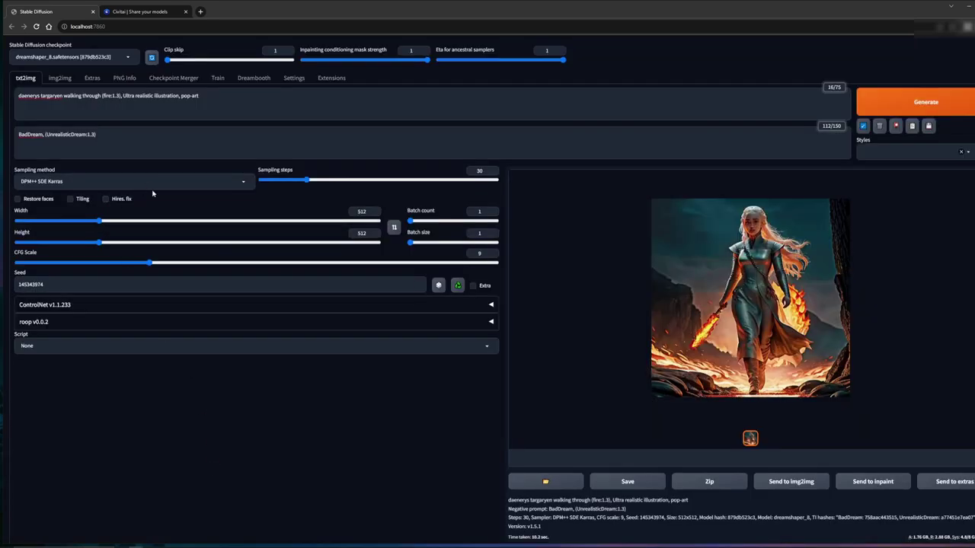
left_click(106, 199)
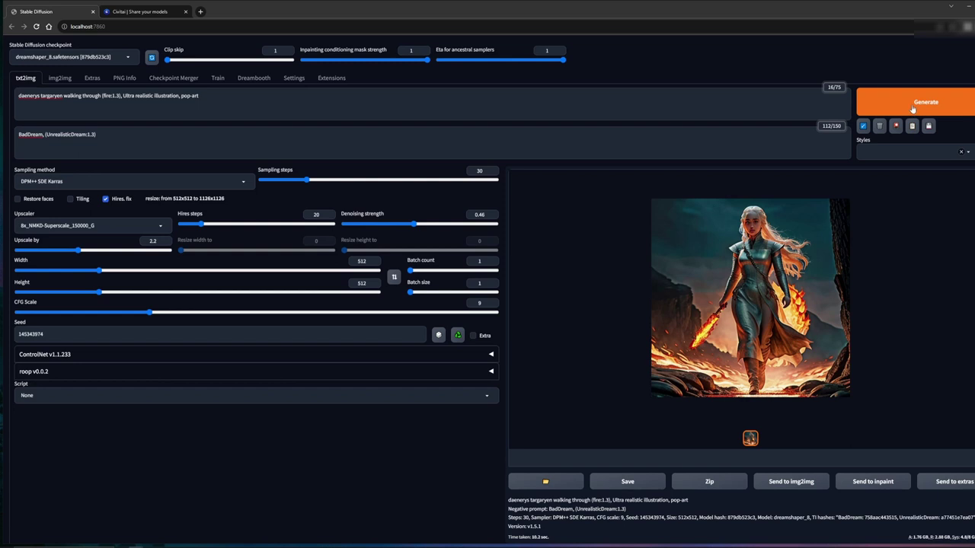
left_click(913, 109)
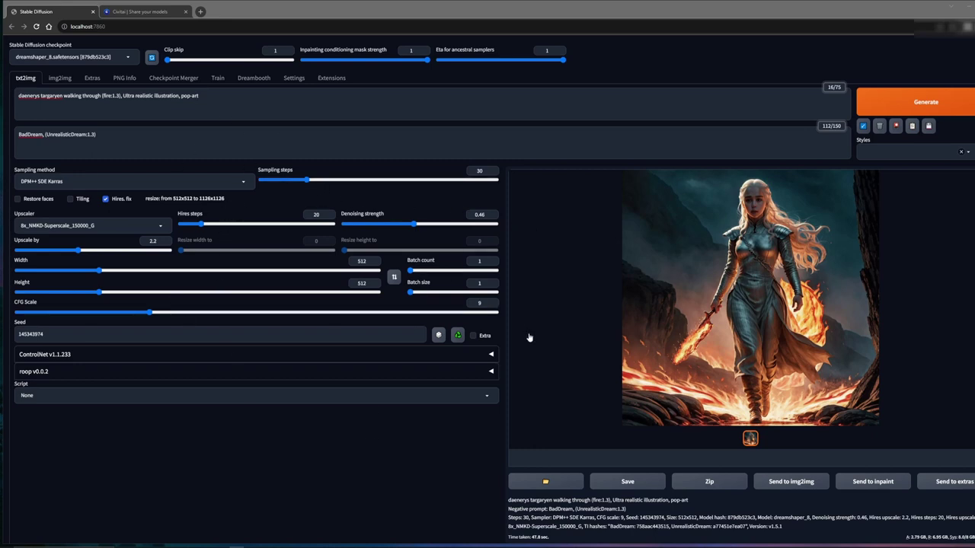
left_click(760, 326)
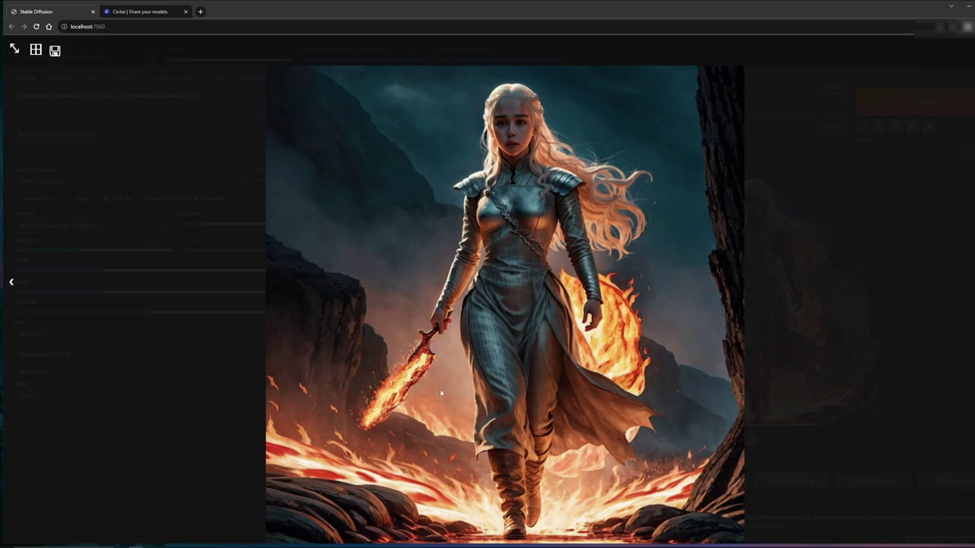
left_click(193, 490)
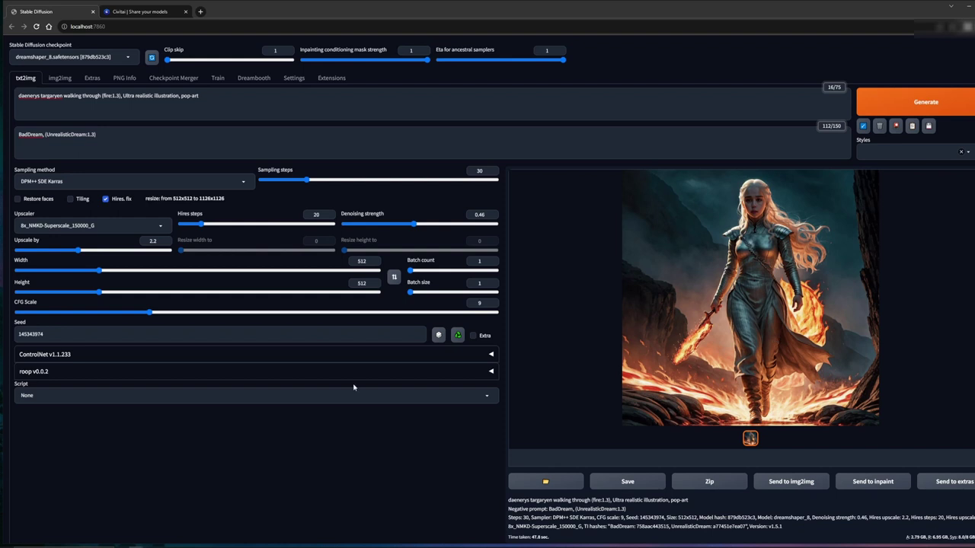
- Select the X/Y/Z plot script, enter "John Collier" as the first X value, and append the same name to the prompt
left_click(488, 399)
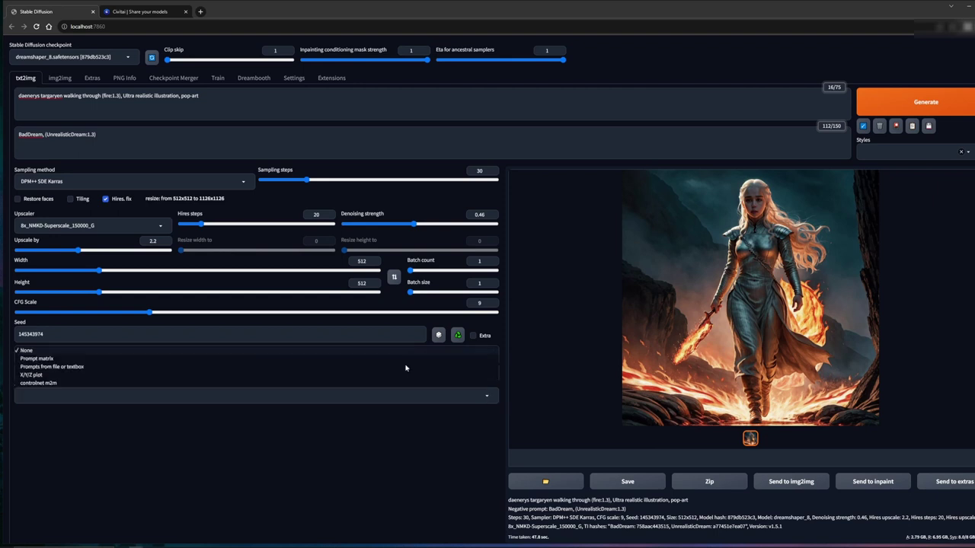
left_click(44, 375)
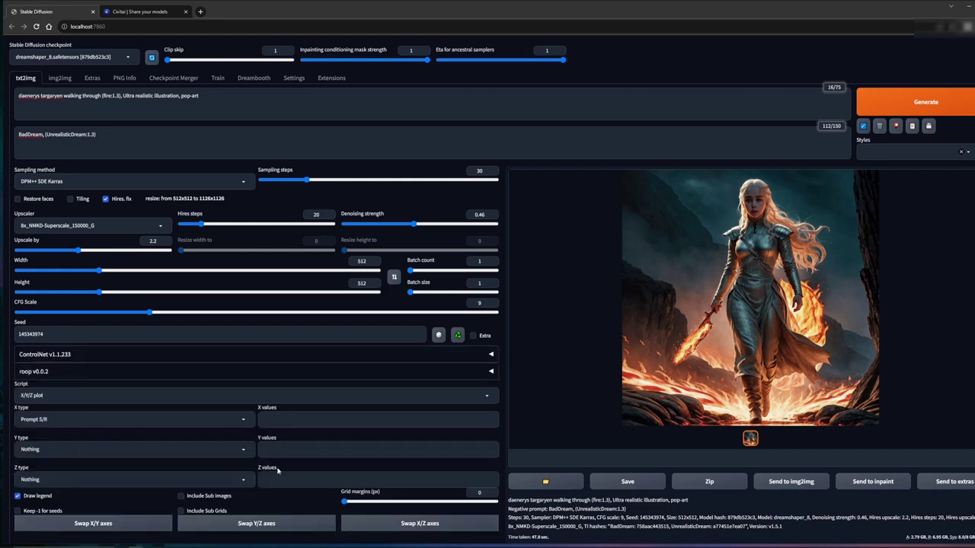
left_click(300, 422)
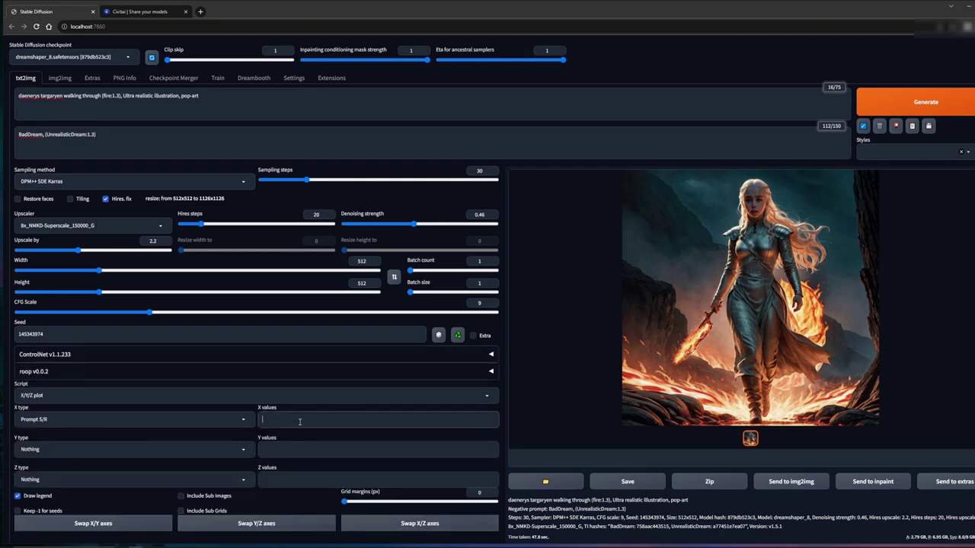
type("John Collier")
left_click(232, 98)
key("ctrl+v")
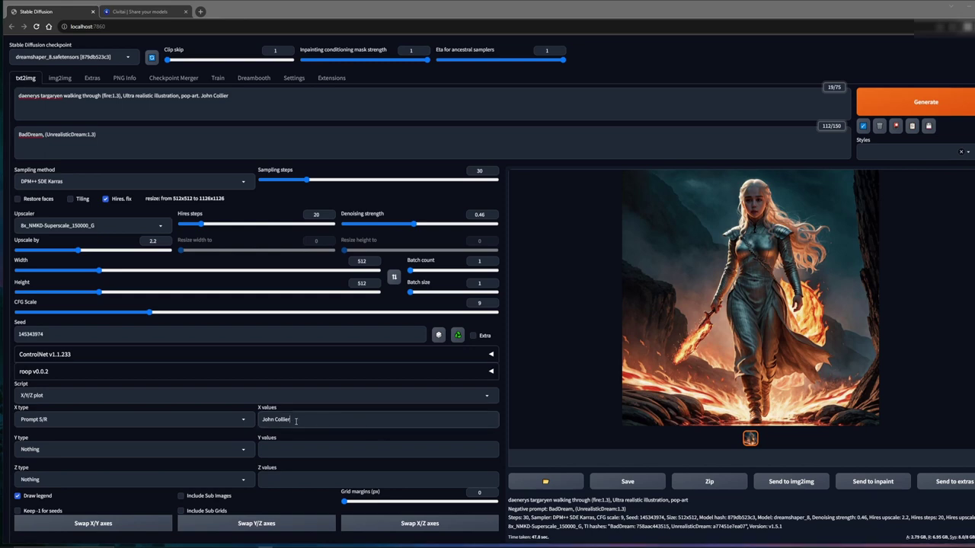
- Set the X values to John Collier, Stanley Artgerm Lau, Frida Kahlo, John Singer Sargent, Alphonse Mucha, Stanley Artgerm Lau and Alphonse Mucha; turn off Hires. fix
left_click_drag(300, 419, 255, 425)
type("John Collier, Stanley Artgerm Lau, Frida Kahlo, John Singer Sargent, Alphonse Mucha, Stanley Artgerm Lau and Alphonse Mucha")
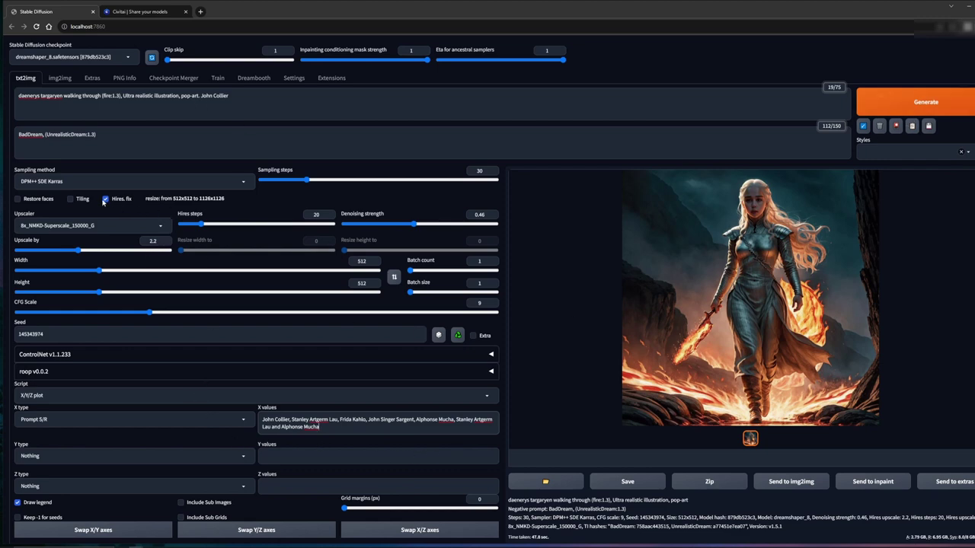
left_click(105, 200)
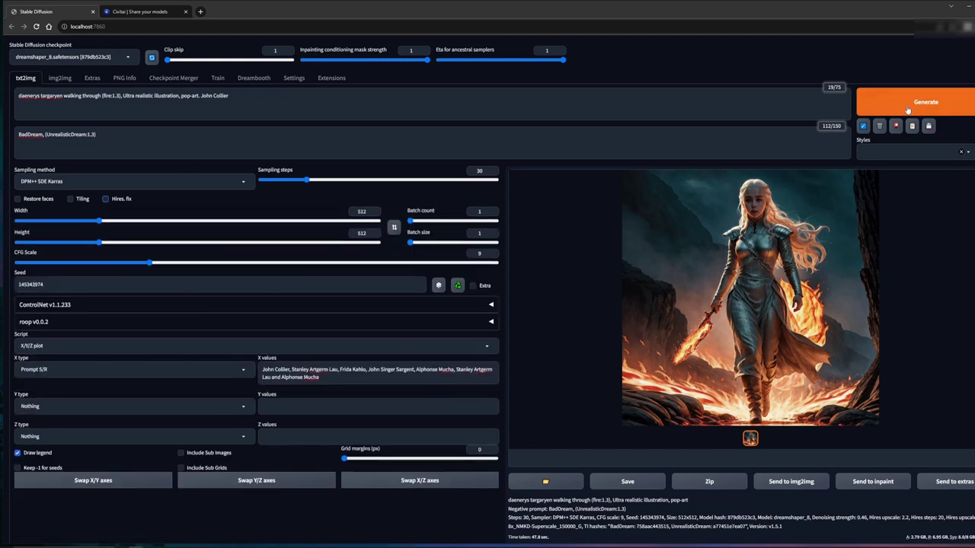
- Generate the comparison plot of the artists, view it enlarged, and return to the generation page
left_click(907, 110)
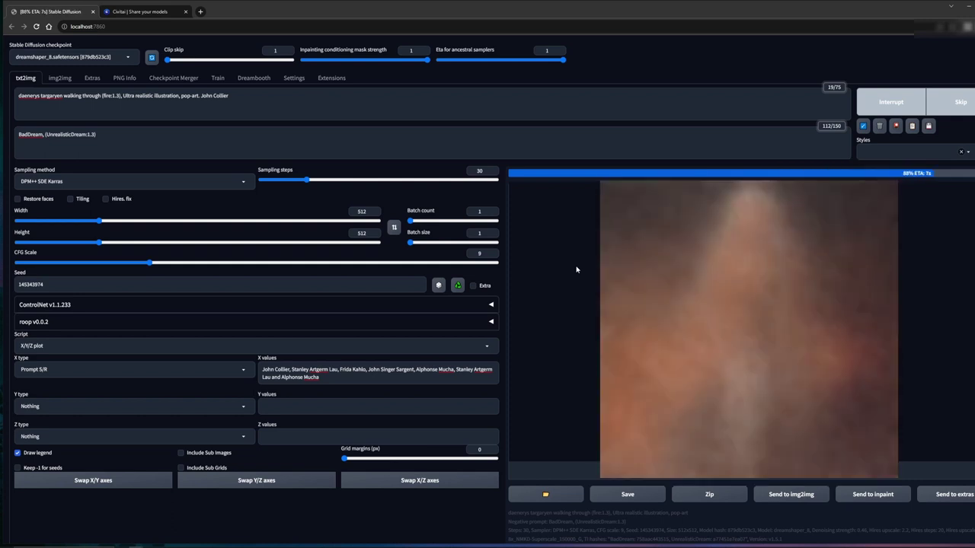
left_click(576, 270)
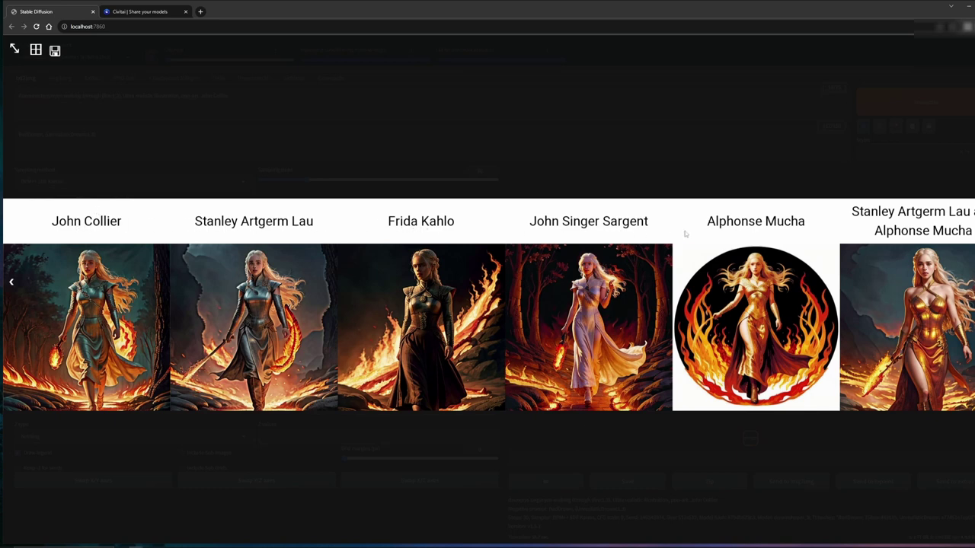
left_click(755, 145)
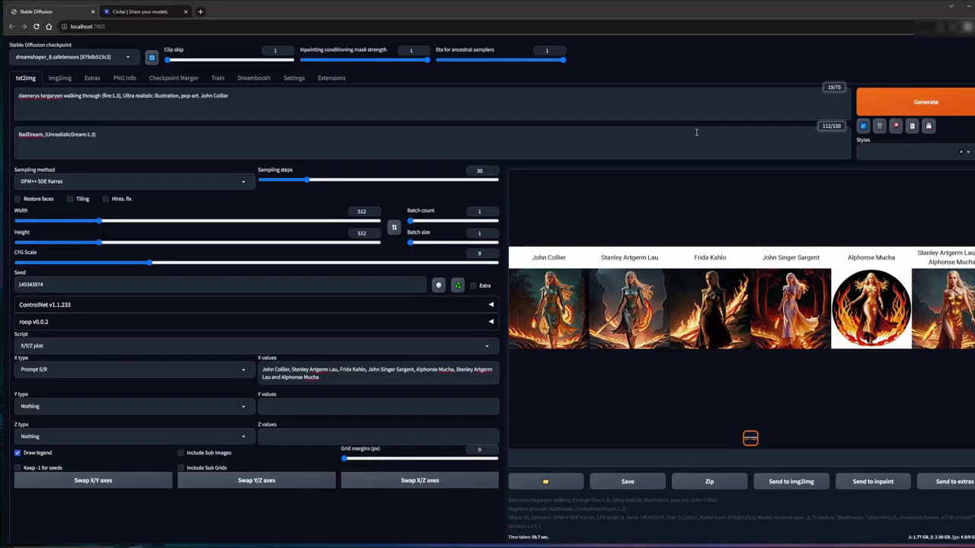
- Insert "by" before "John Collier" in the prompt and generate the artist comparison plot again
left_click(201, 97)
type("by")
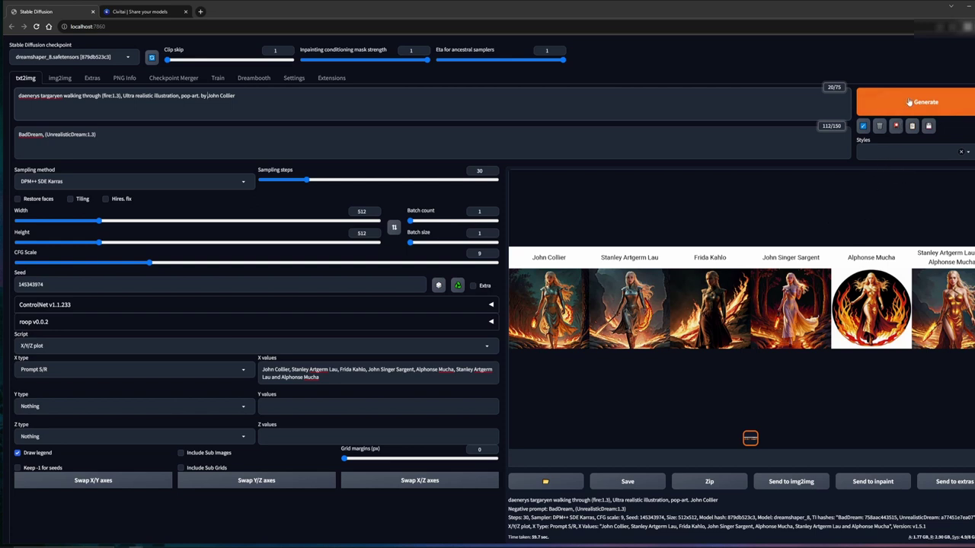
left_click(735, 316)
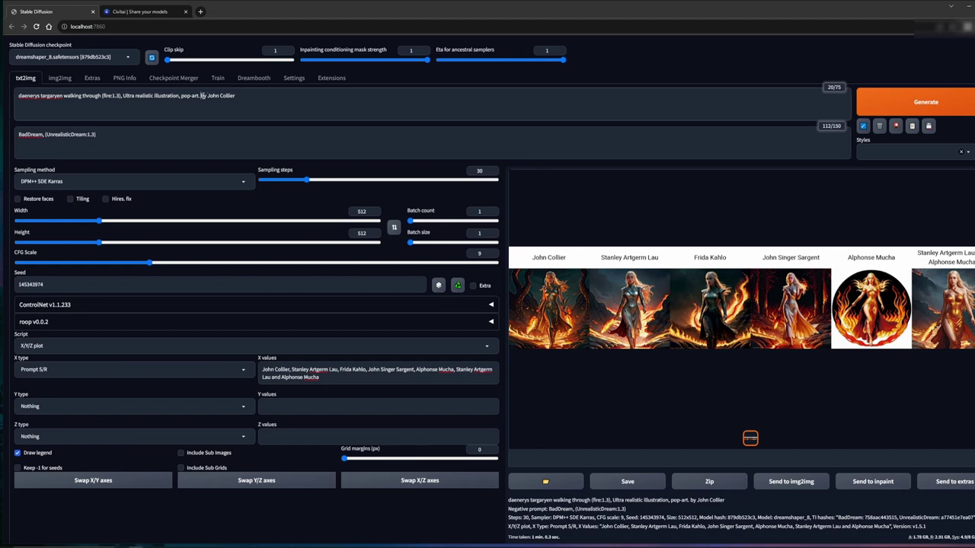
- Replace "by John Collier" at the end of the prompt with "unreal engine" after pop-art
left_click_drag(201, 96, 247, 97)
key("BackSpace")
key("BackSpace")
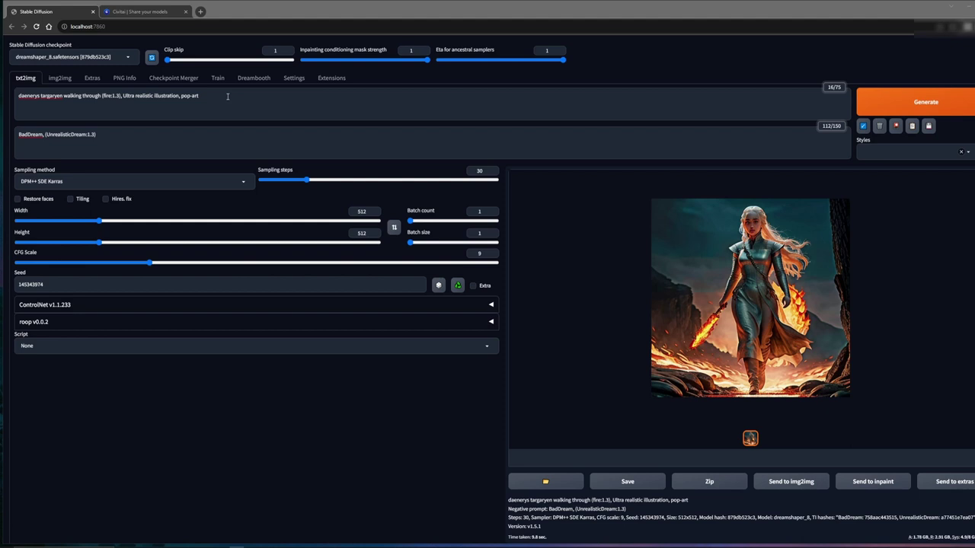
left_click(227, 96)
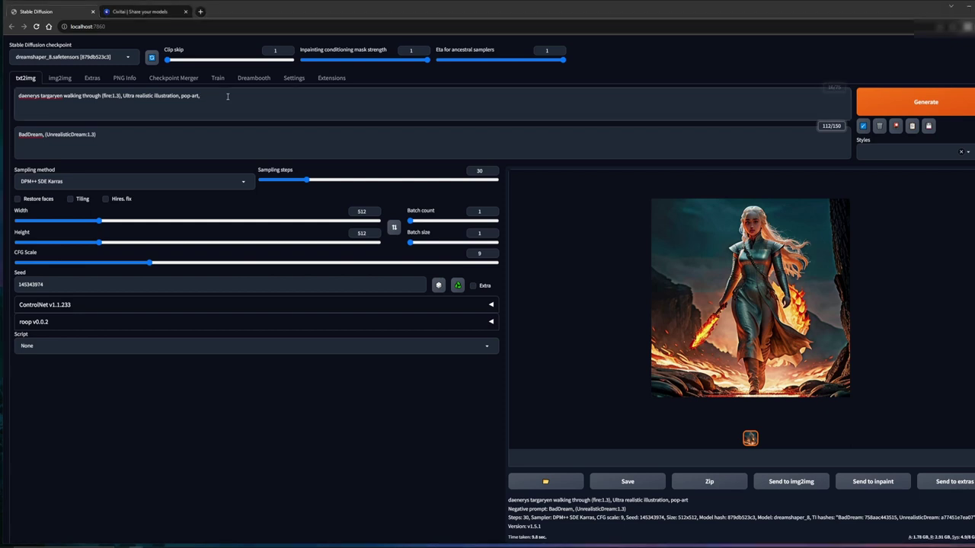
type("unreal engine")
- Generate an X/Y/Z plot comparing unreal engine, sharp focus, 4k, 8k, extremely intricate and detailed, and view it enlarged
left_click(479, 347)
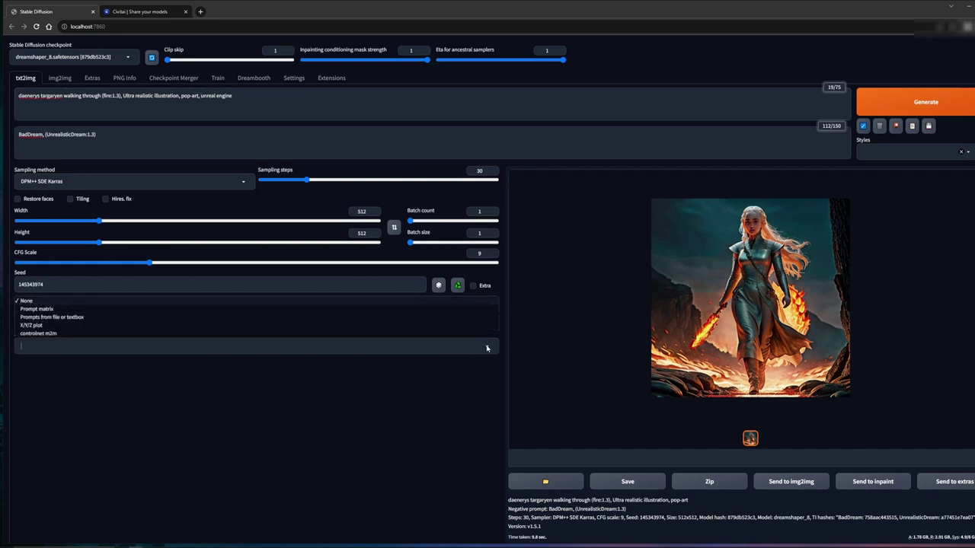
left_click(164, 325)
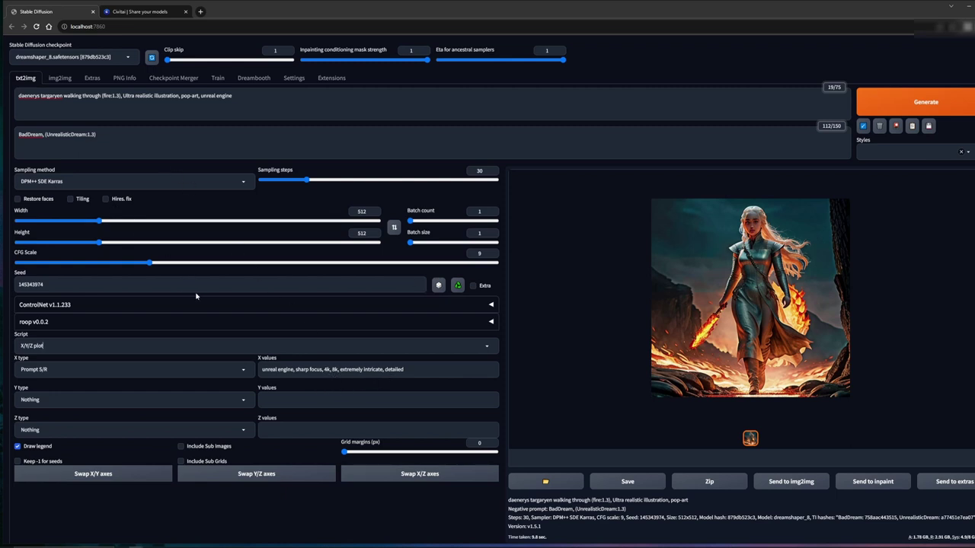
left_click(895, 113)
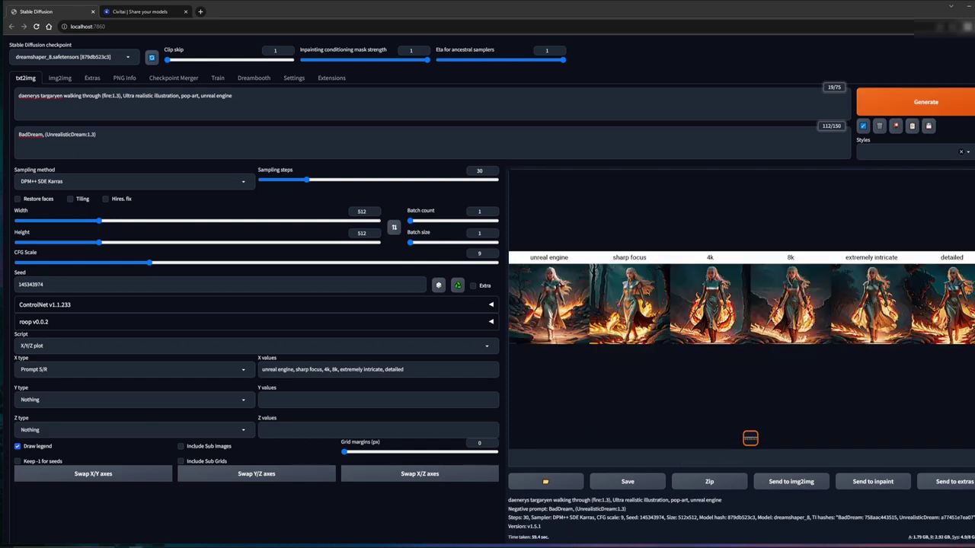
left_click(770, 302)
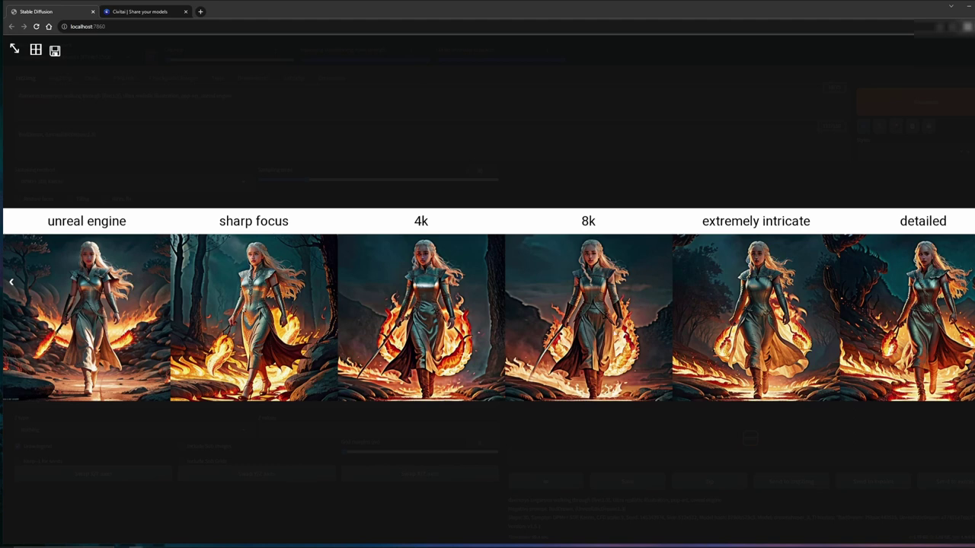
left_click(599, 414)
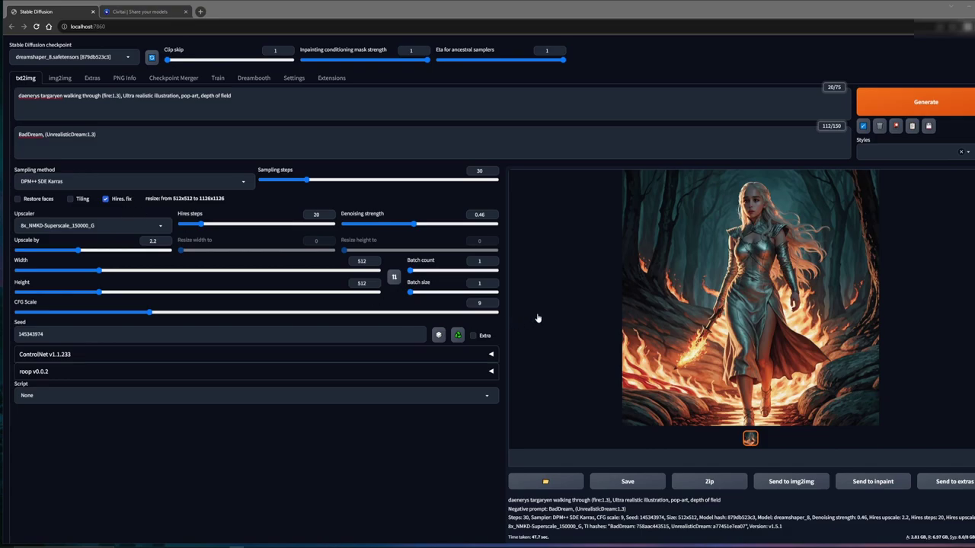
- View the image generated with the "depth of field" prompt enlarged and return to the generation page
left_click(696, 303)
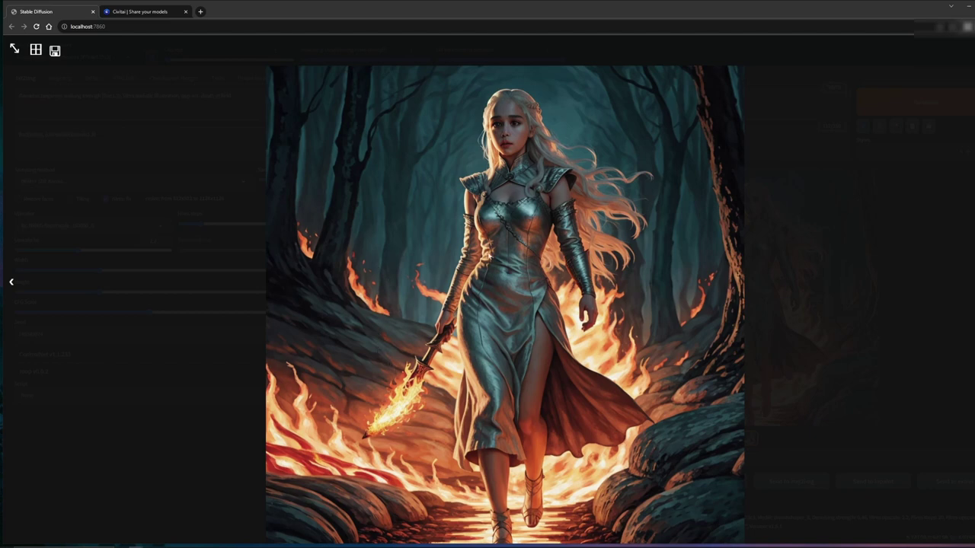
left_click(584, 171)
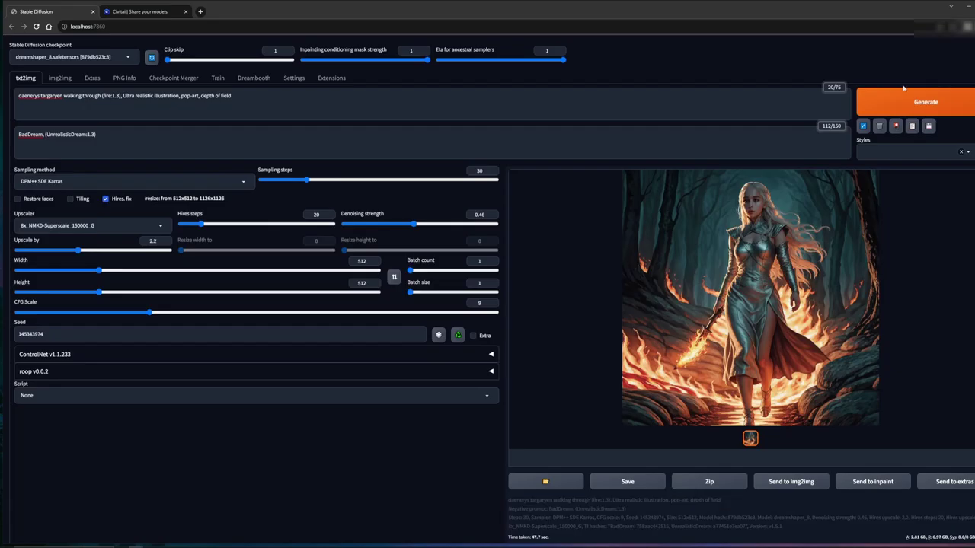
- Set up an X/Y/Z plot with X values depth of field, cinematic lighting, motion blur, glowing light, backlighting, Fujicolor, silhouette, ending the prompt with "depth of field"
left_click(273, 93)
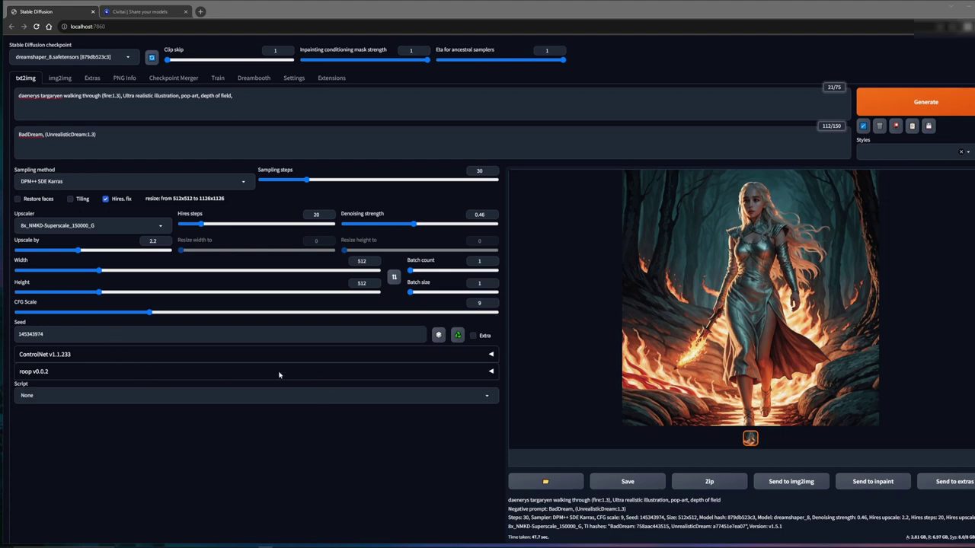
left_click(486, 398)
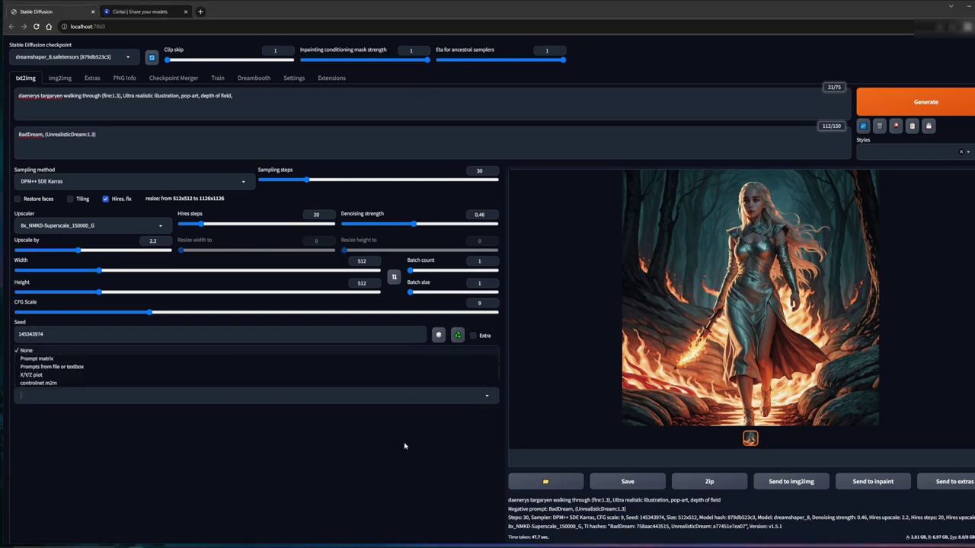
left_click(97, 381)
left_click_drag(407, 419, 259, 425)
type("depth of field, cinematic lighting, motion blur, glowing light, backlighting, Fujicolor, silhouette")
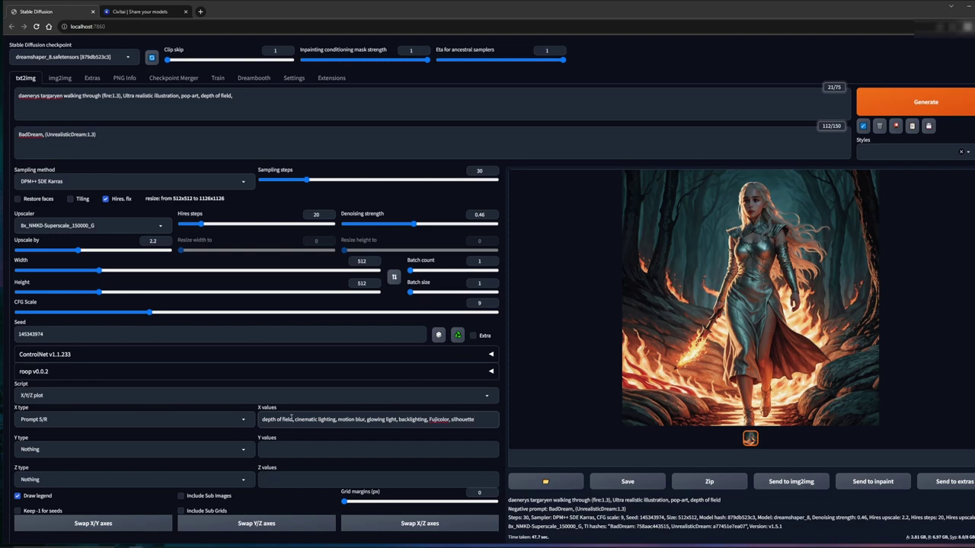
left_click(237, 95)
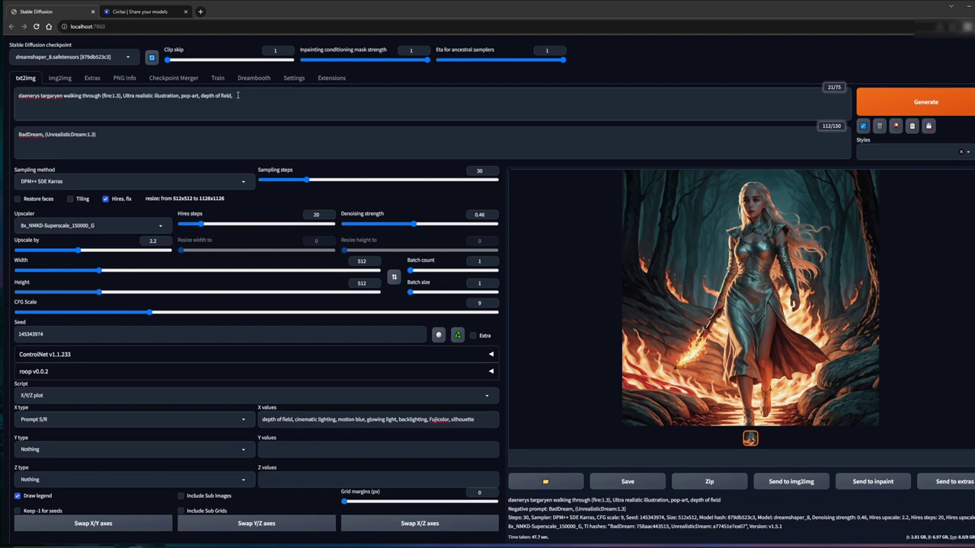
key("BackSpace")
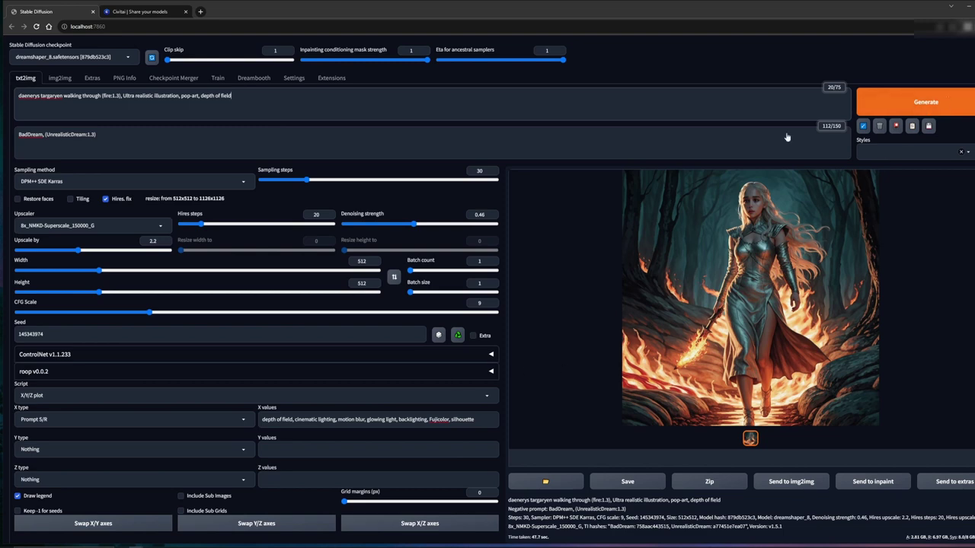
- Turn off Hires. fix and generate the comparison plot of the lighting and effect keywords
left_click(105, 199)
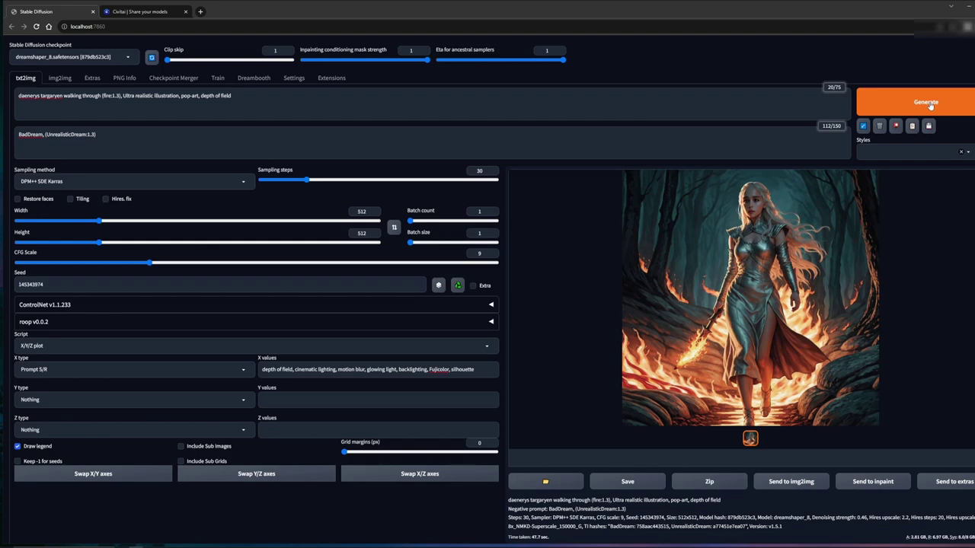
left_click(929, 106)
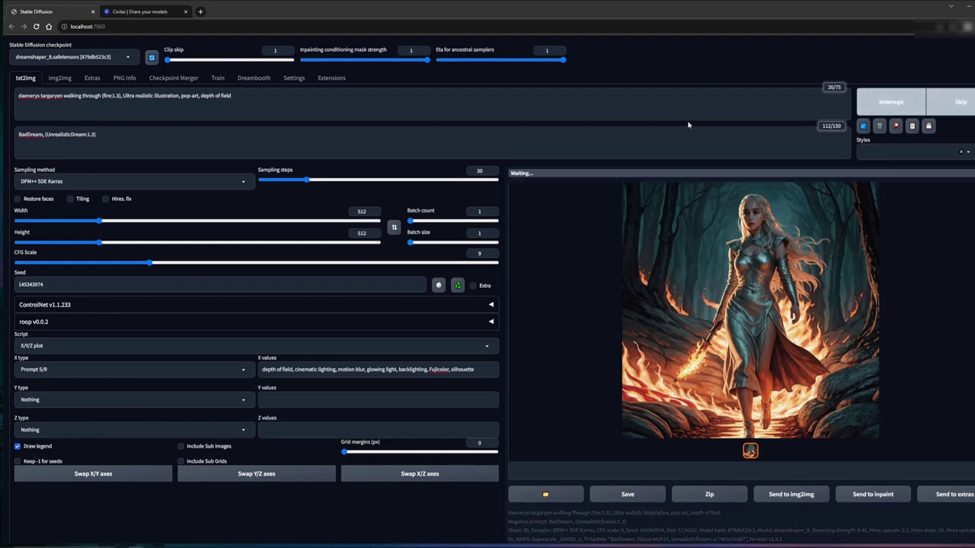